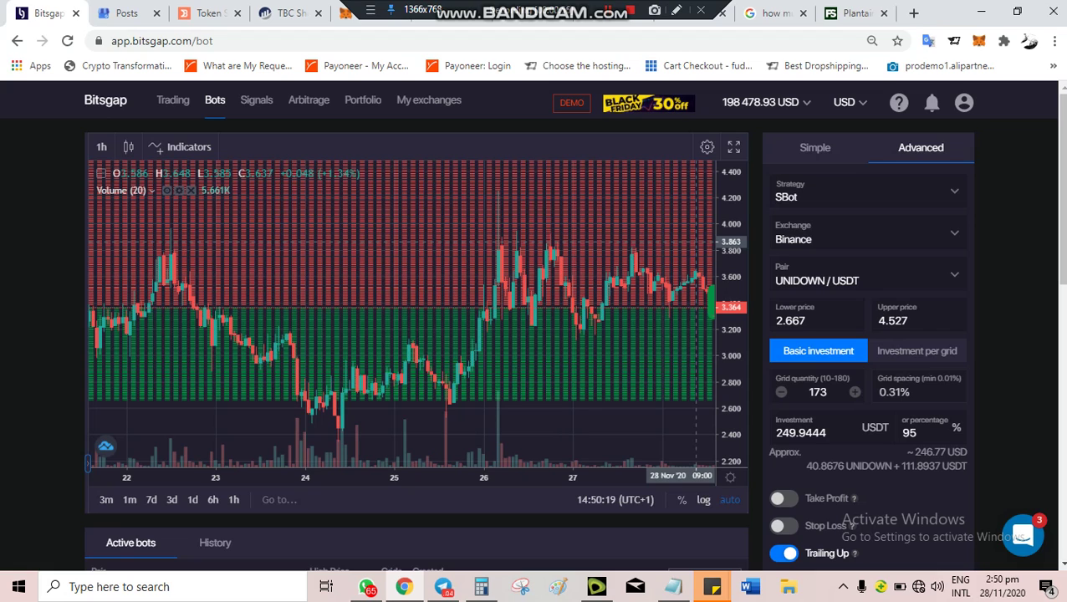
# Zoom the UNIDOWN/USDT chart out and check the demo account's balance breakdown by exchange
pyautogui.scroll(-2, 695, 241)
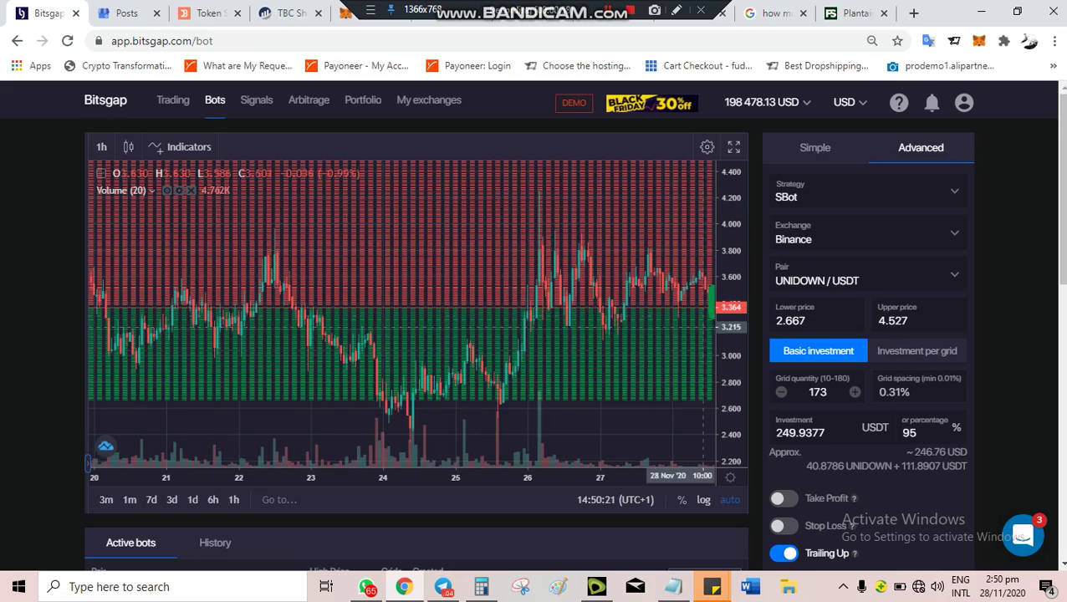
pyautogui.scroll(-2, 777, 292)
pyautogui.scroll(3, 535, 326)
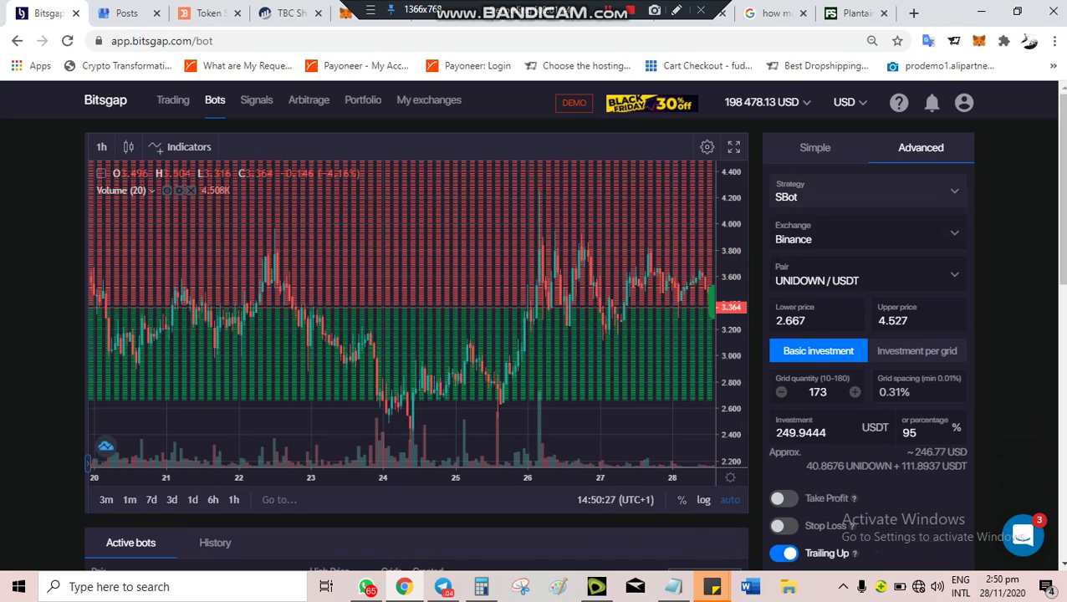
pyautogui.click(768, 102)
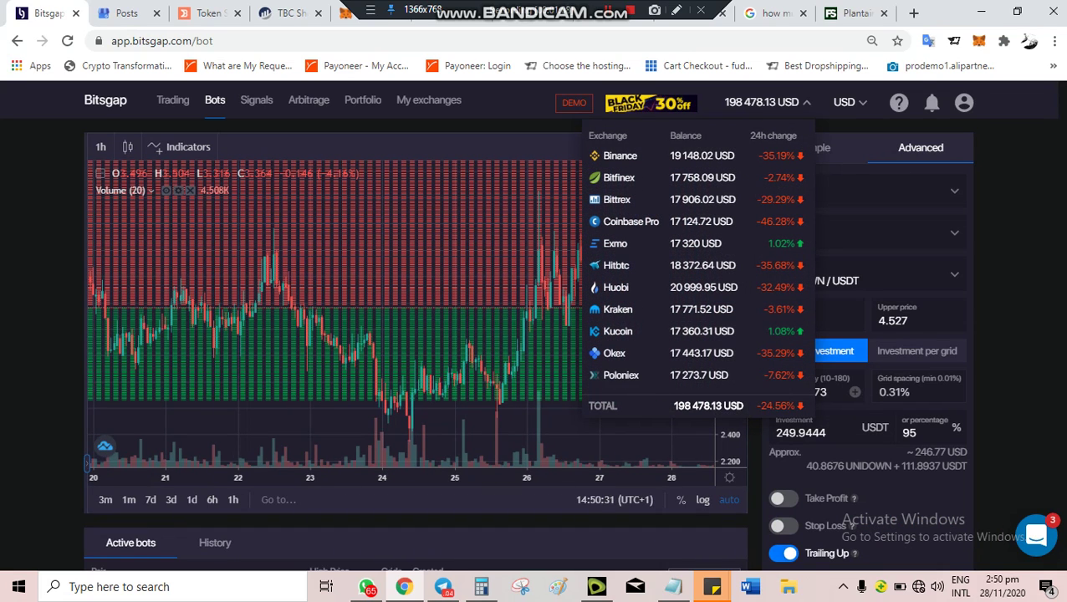
pyautogui.click(767, 102)
# Examine the demo account's active bots, comparing investment, price range, grids, investment change and bot profit for each pair
pyautogui.scroll(-1, 533, 326)
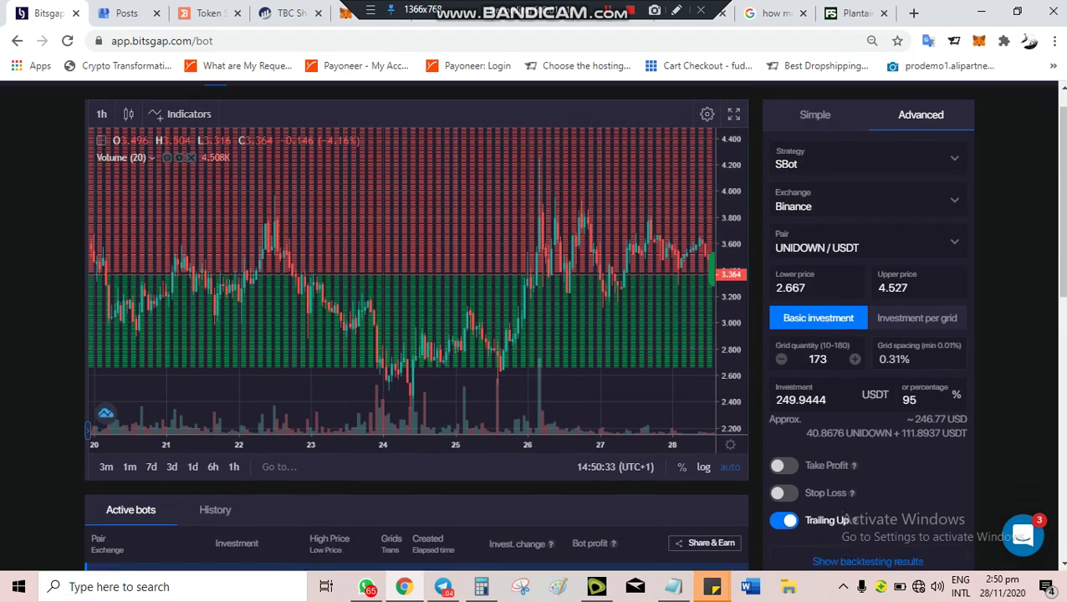
pyautogui.scroll(-3, 533, 326)
pyautogui.scroll(3, 534, 326)
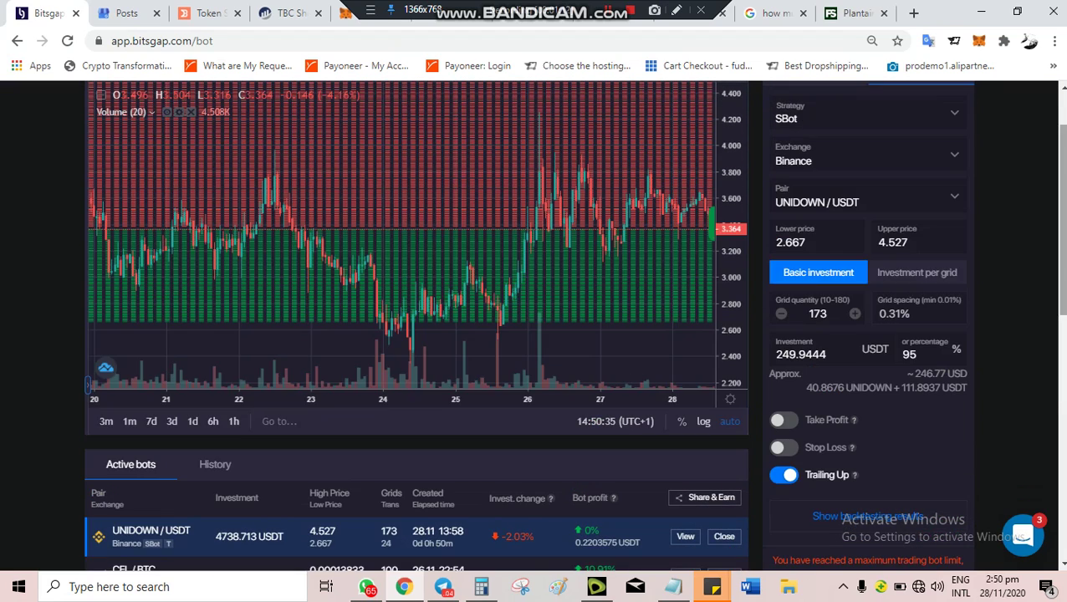
pyautogui.scroll(-3, 533, 326)
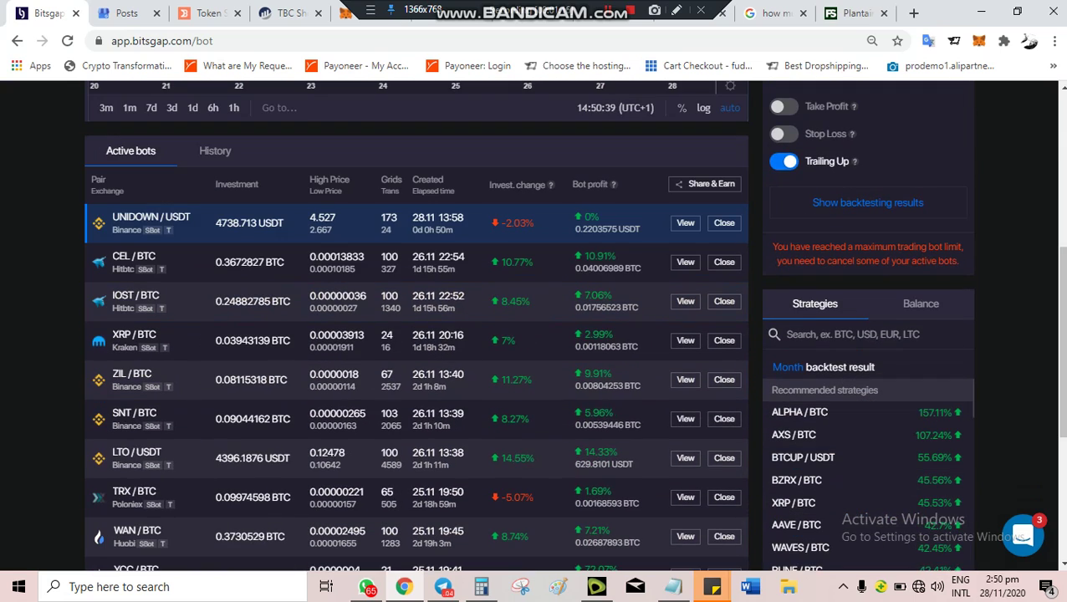
pyautogui.scroll(-3, 533, 326)
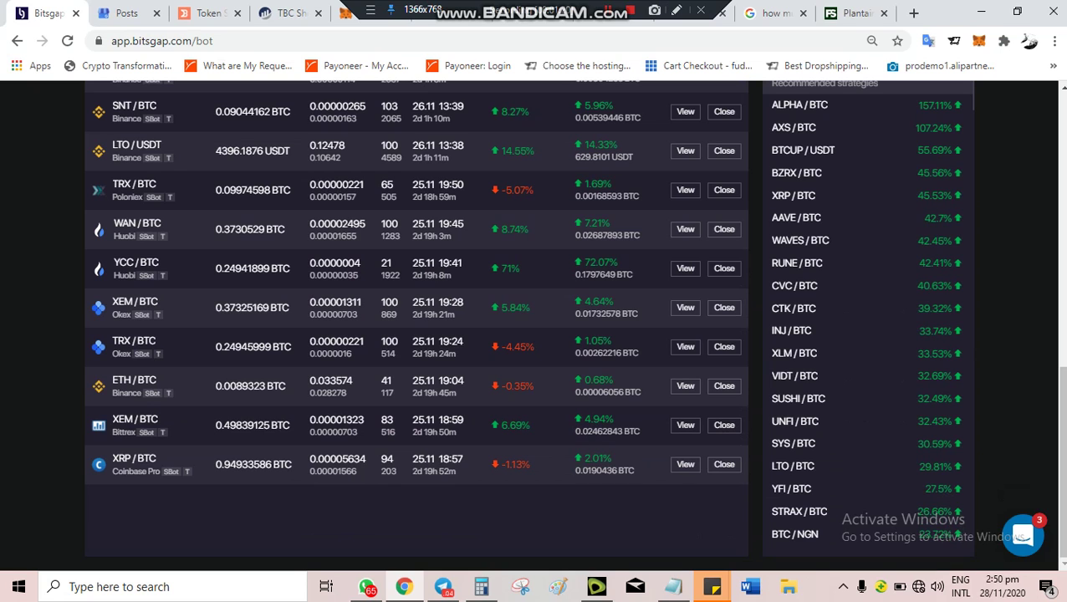
pyautogui.scroll(2, 533, 326)
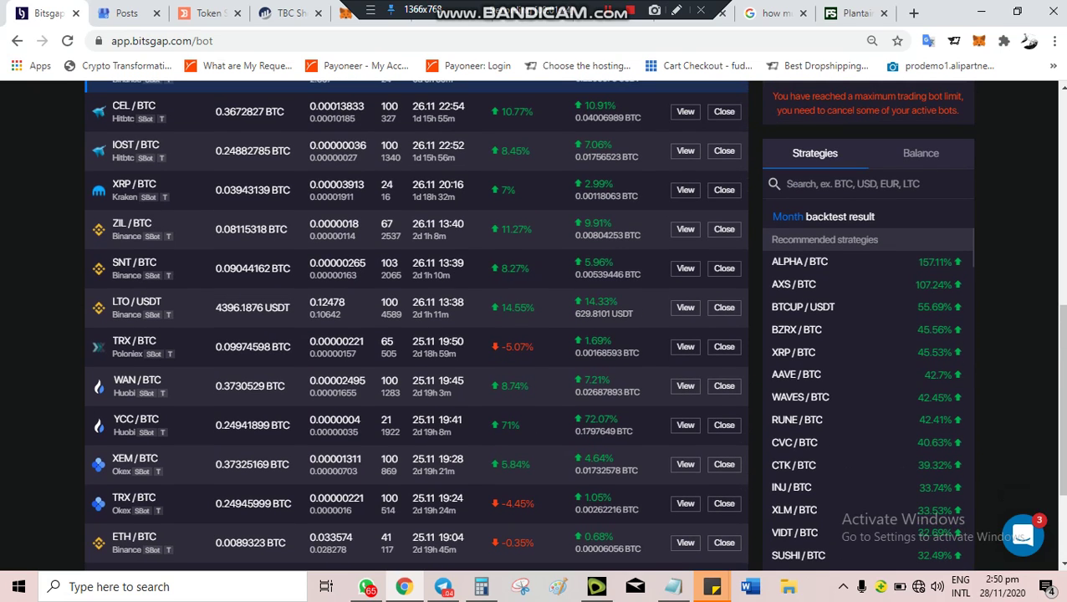
pyautogui.scroll(-2, 533, 326)
pyautogui.scroll(3, 533, 326)
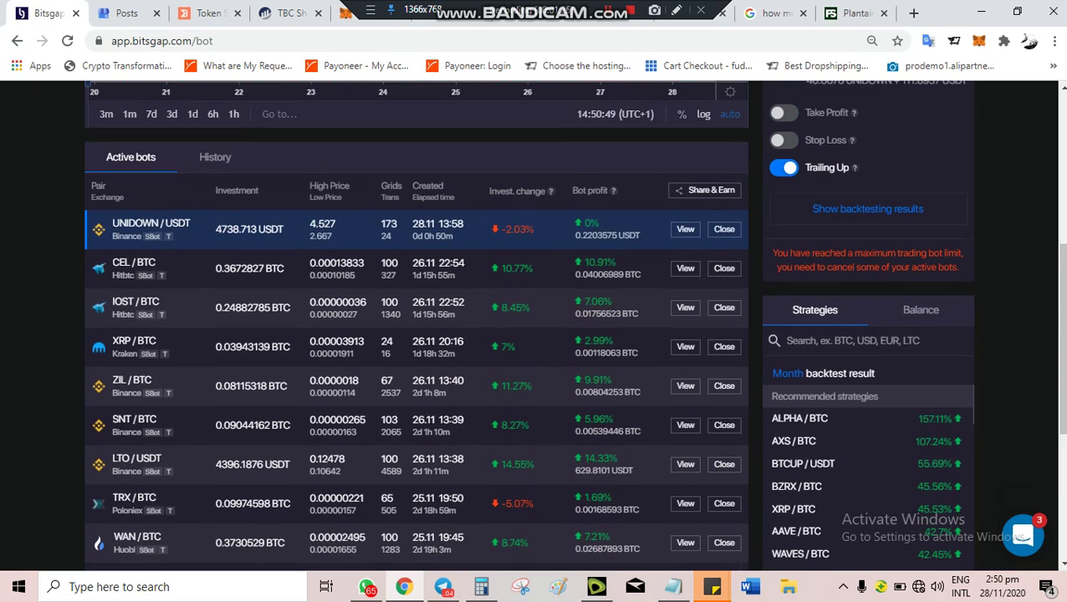
pyautogui.scroll(-1, 533, 326)
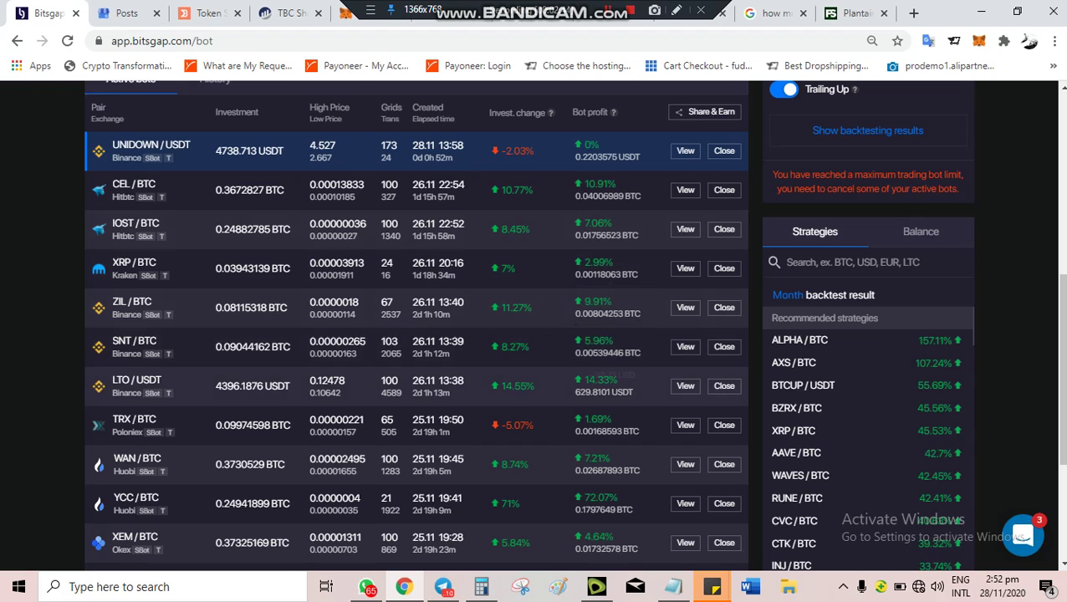
pyautogui.scroll(-1, 606, 428)
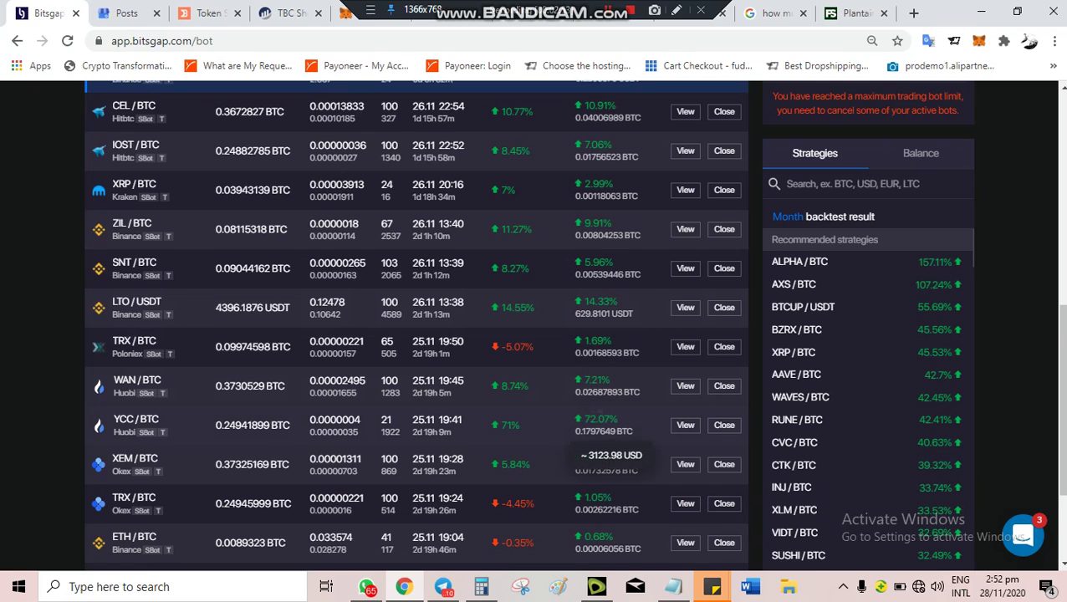
pyautogui.scroll(-1, 609, 456)
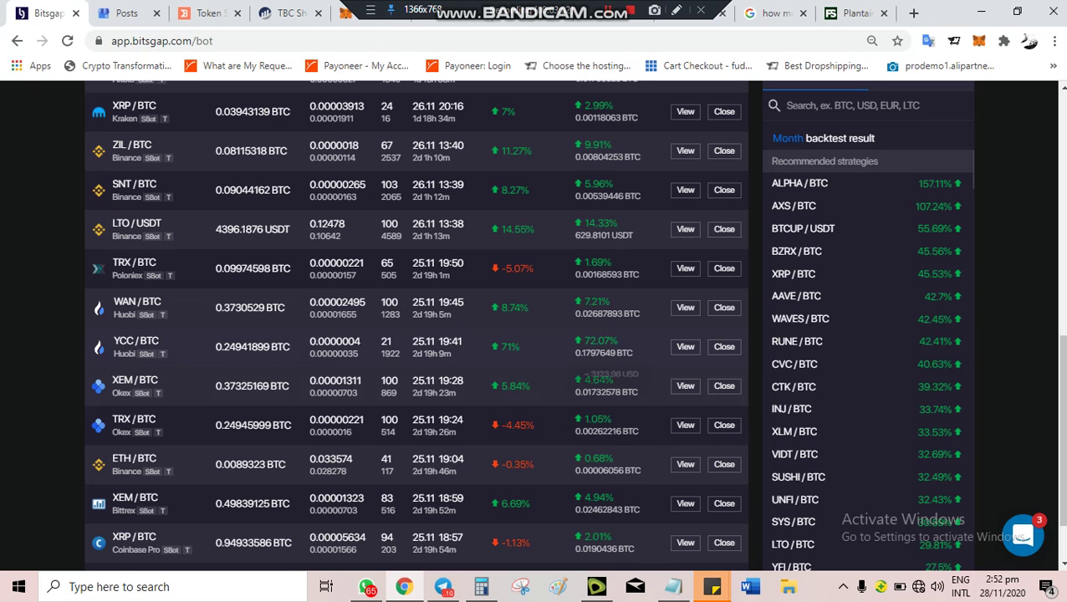
pyautogui.scroll(-1, 608, 346)
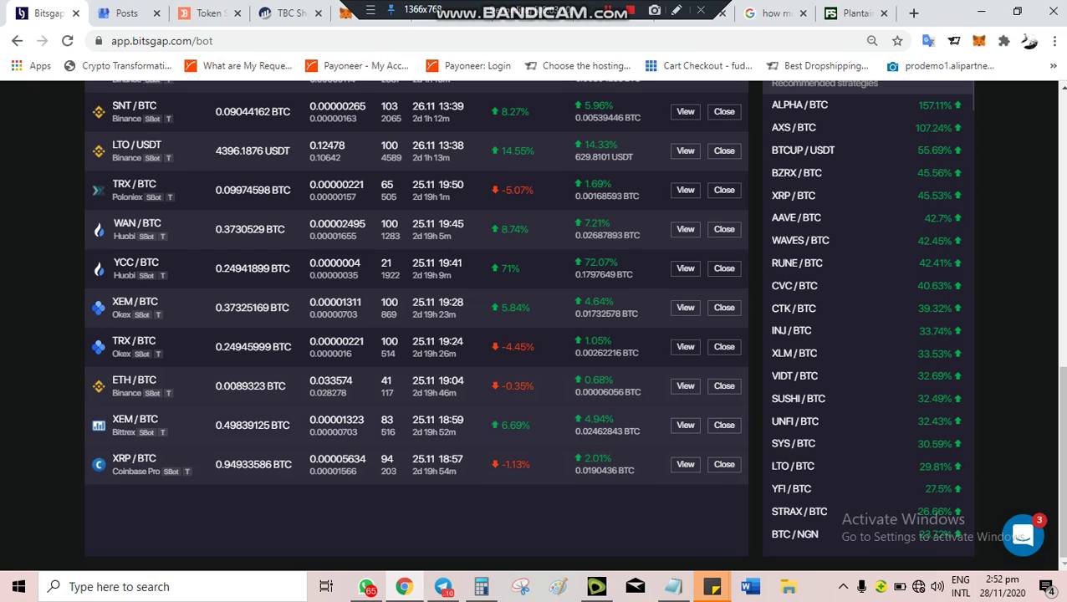
pyautogui.scroll(4, 418, 346)
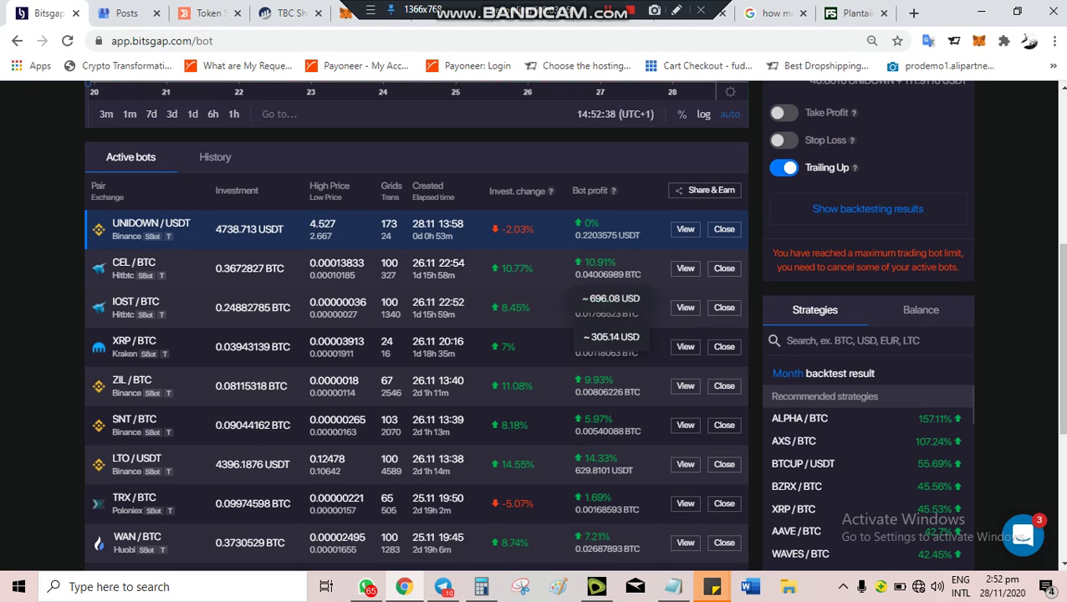
# Review the history of completed demo bots, including their total profit and individual results
pyautogui.click(215, 157)
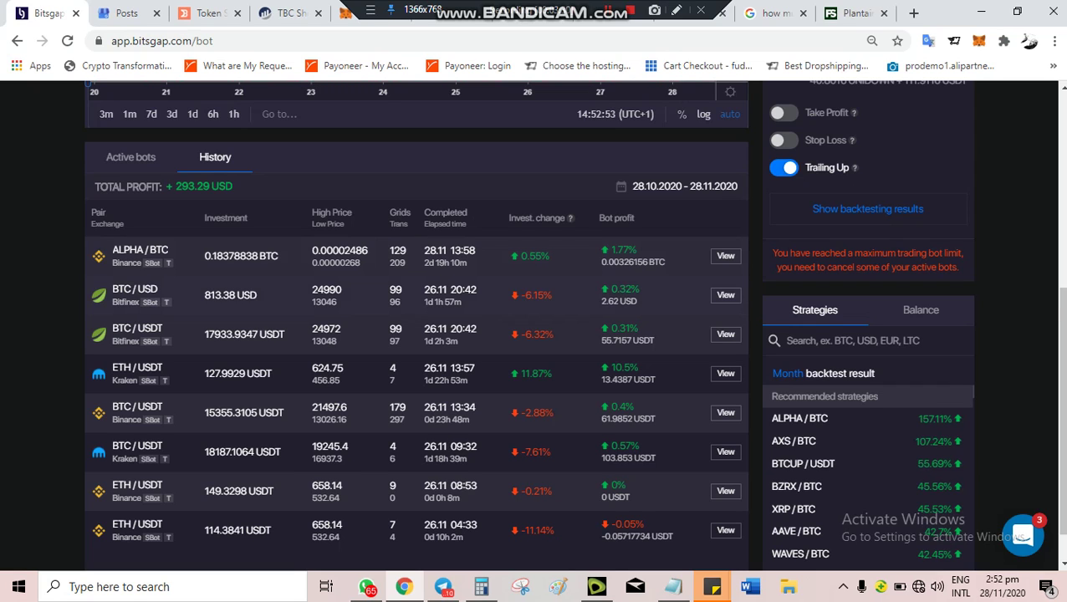
pyautogui.scroll(-1, 573, 324)
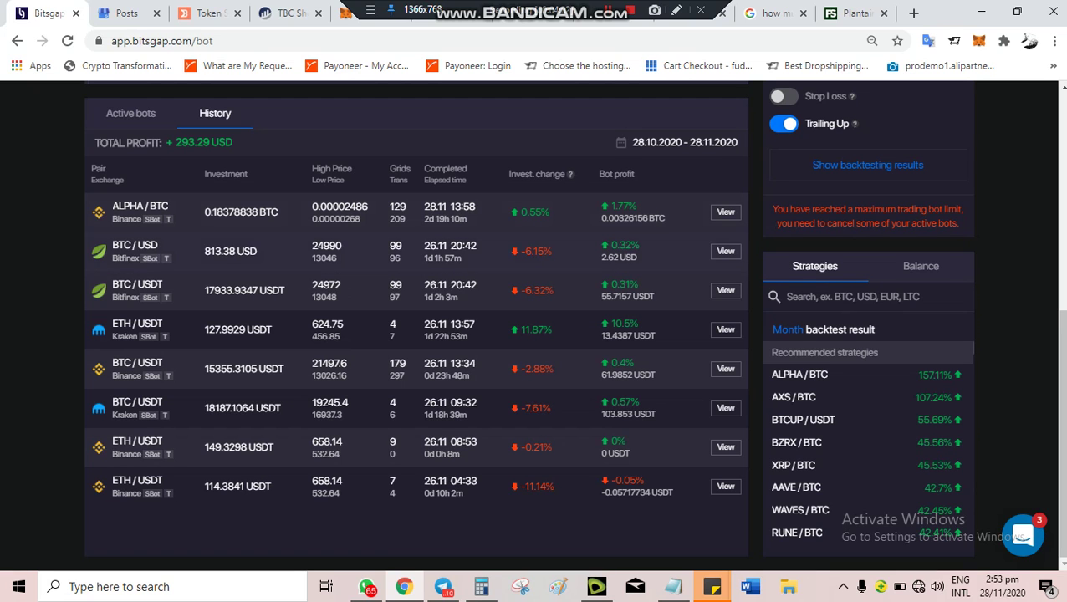
# Switch the account from demo mode to live trading
pyautogui.scroll(4, 418, 326)
pyautogui.scroll(2, 417, 326)
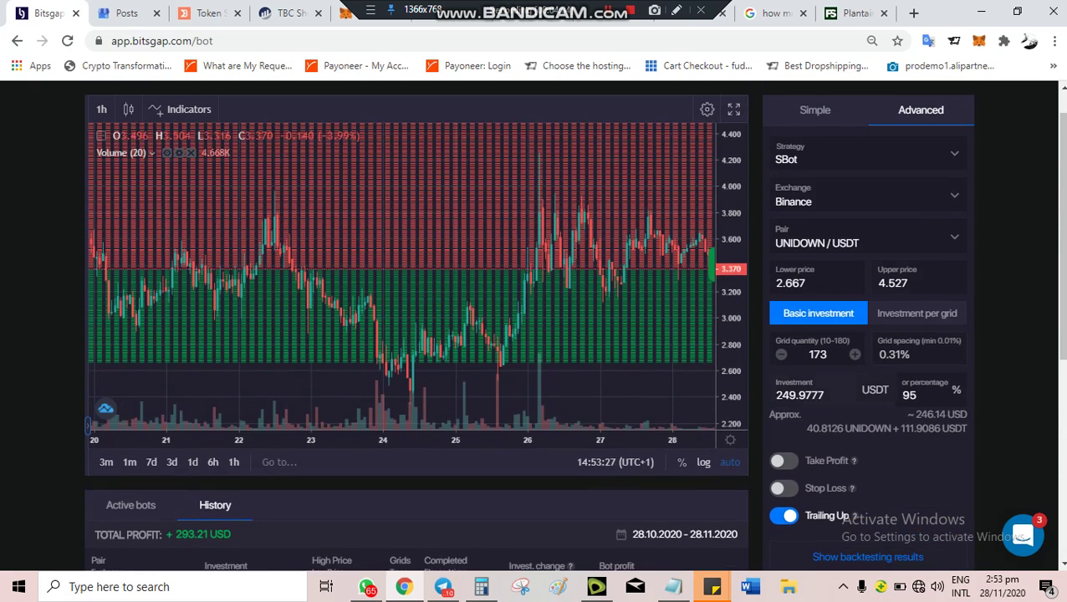
pyautogui.click(963, 102)
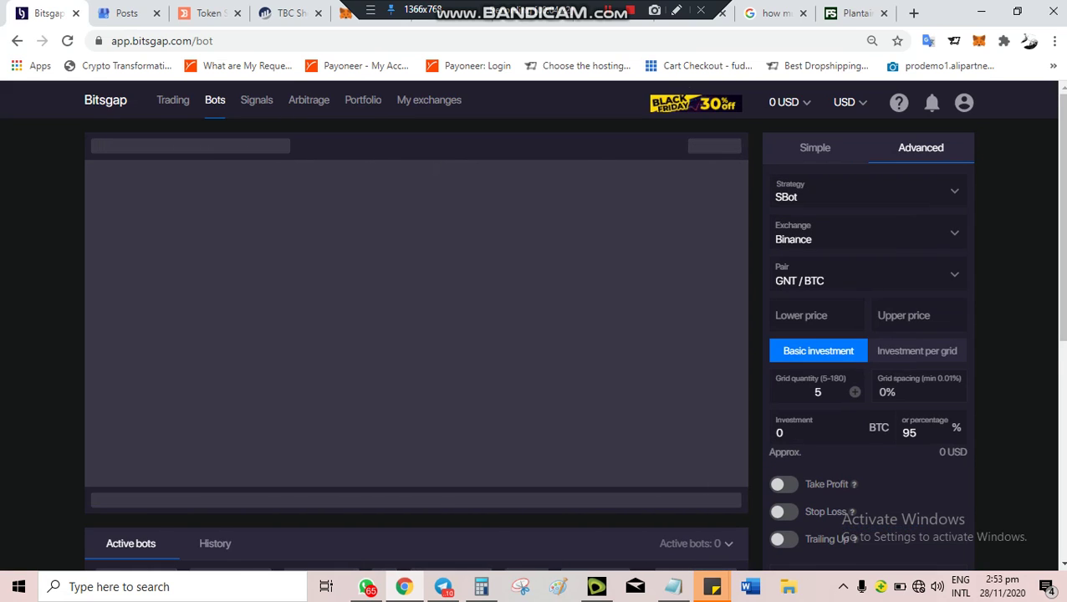
# Review the live account's active bots and display its Binance balance by currency
pyautogui.scroll(-1, 418, 326)
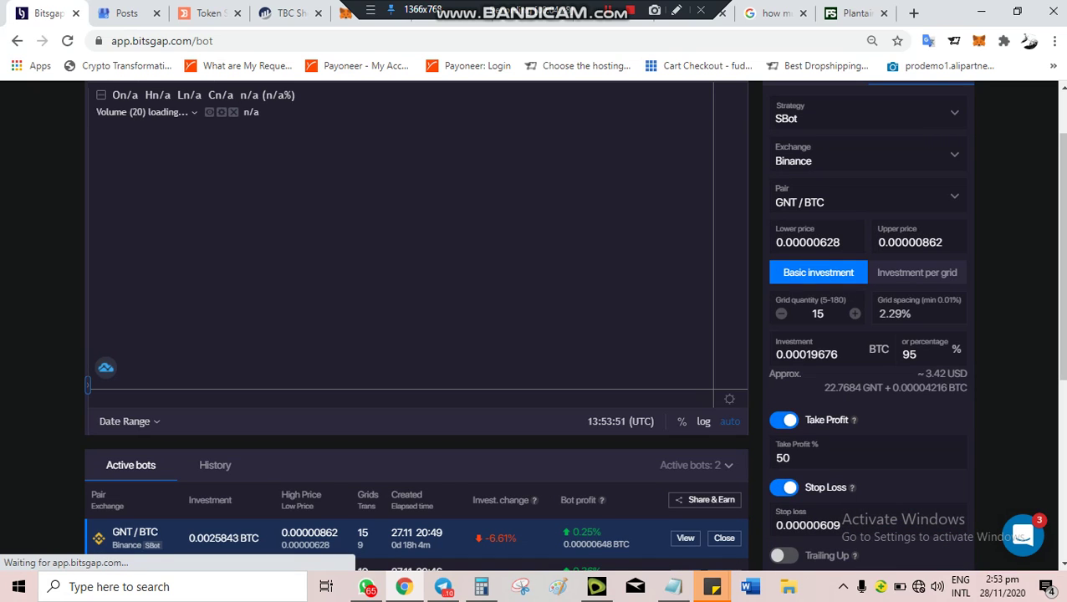
pyautogui.scroll(-1, 418, 326)
pyautogui.scroll(-1, 418, 326)
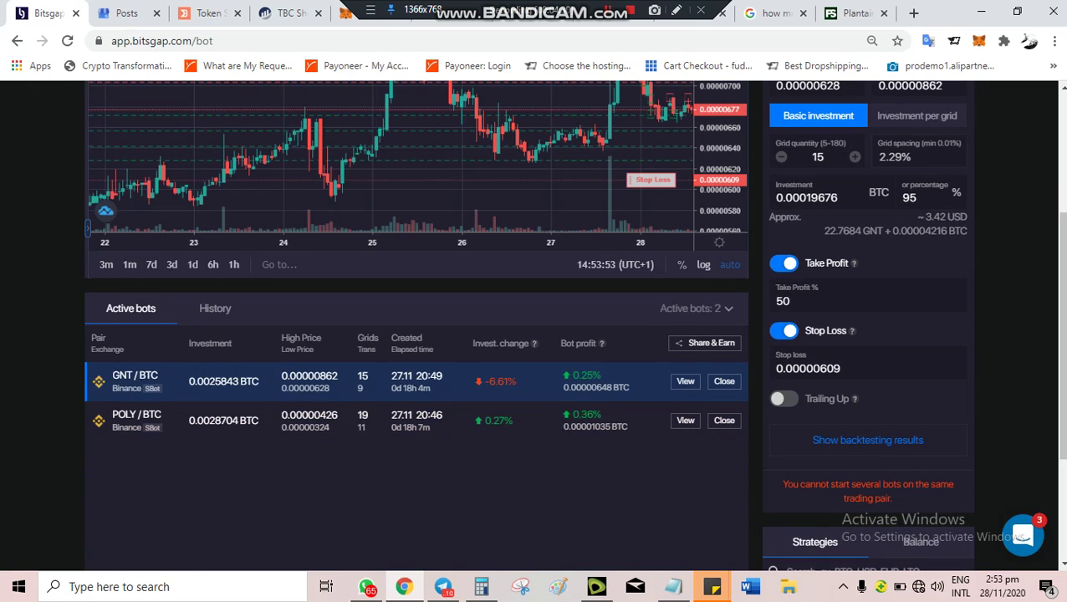
pyautogui.moveTo(597, 387)
pyautogui.scroll(-2, 869, 393)
pyautogui.click(921, 385)
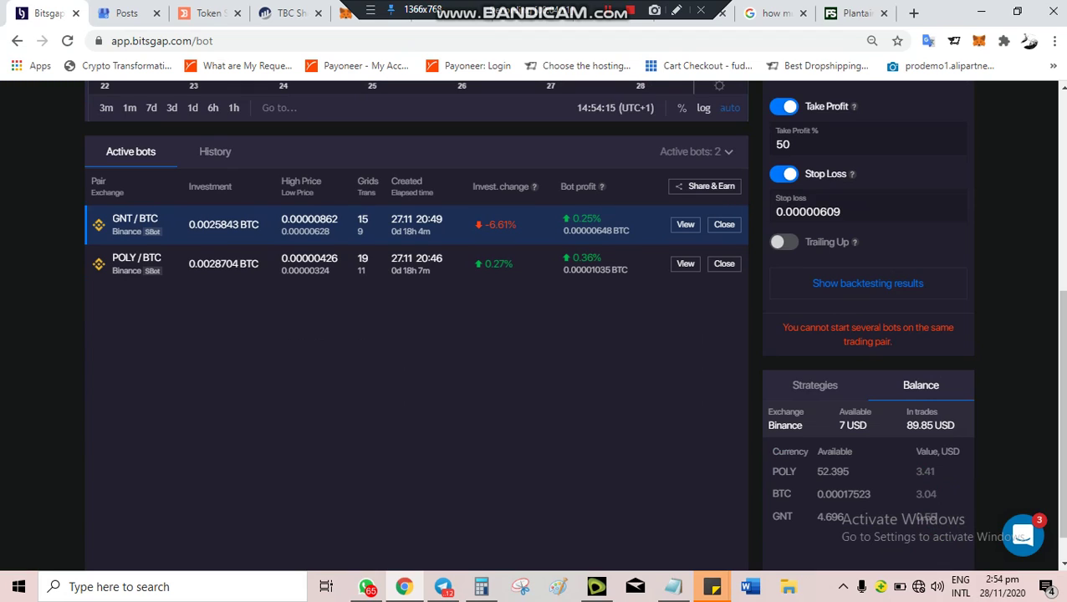
# Examine the GNT/BTC bot's chart with its grid levels and stop loss alongside the profits of both active bots
pyautogui.scroll(5, 418, 318)
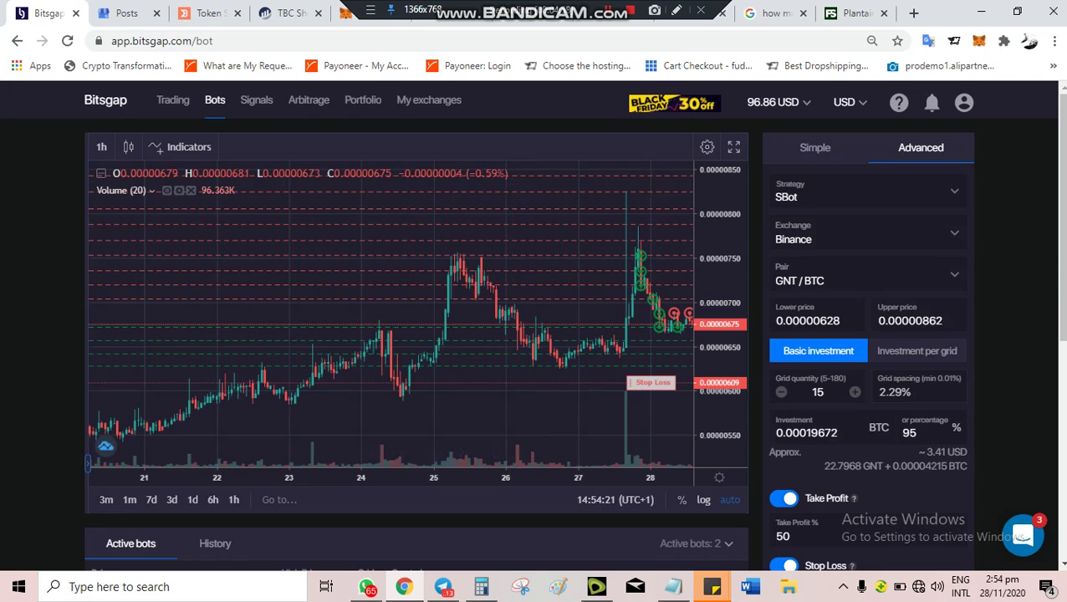
pyautogui.scroll(-4, 418, 335)
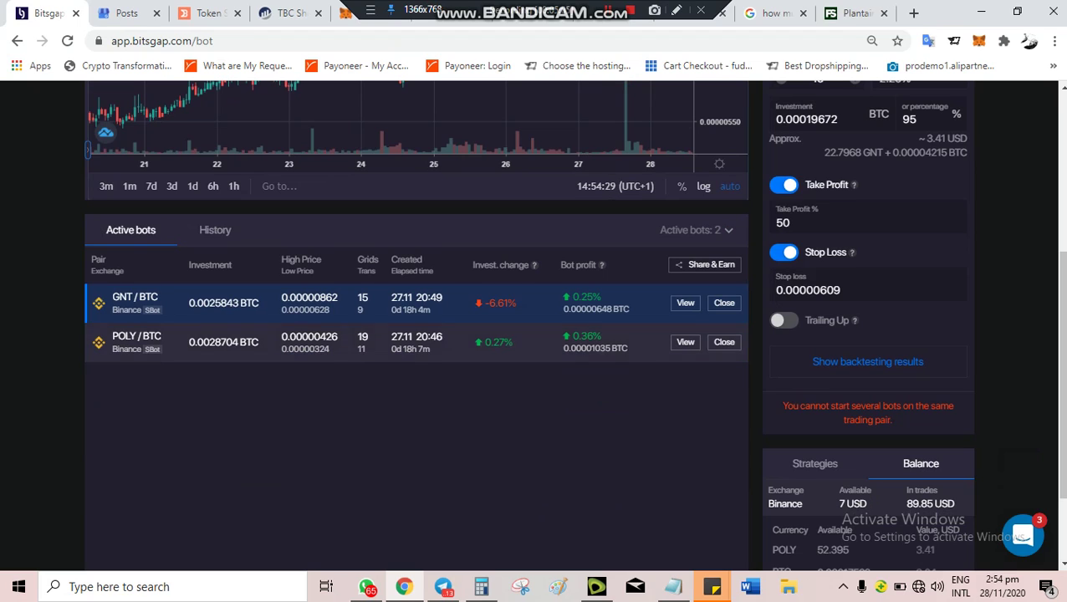
pyautogui.moveTo(595, 348)
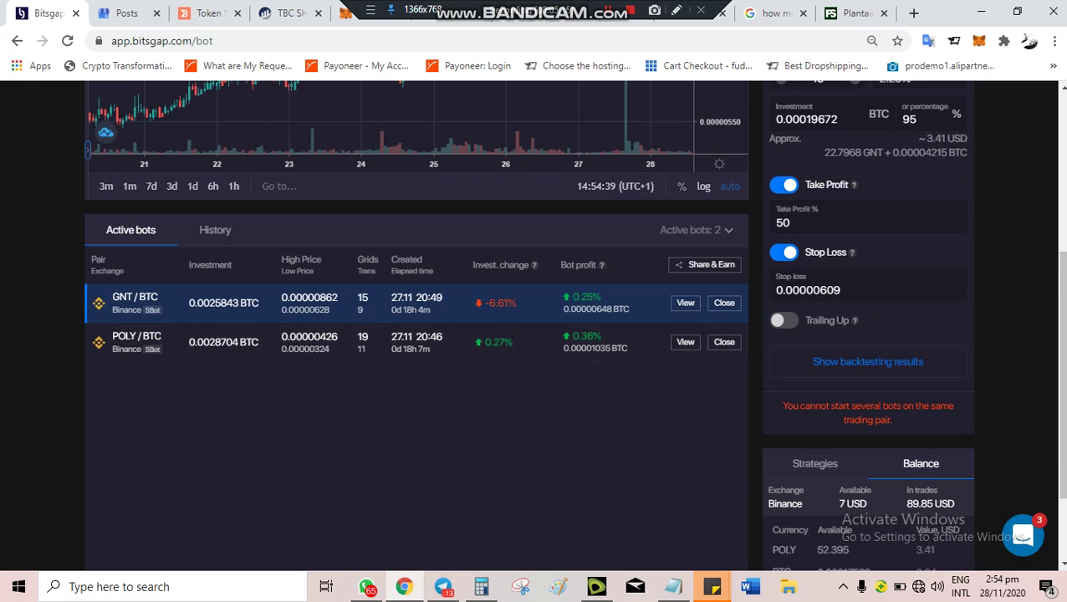
pyautogui.scroll(2, 418, 485)
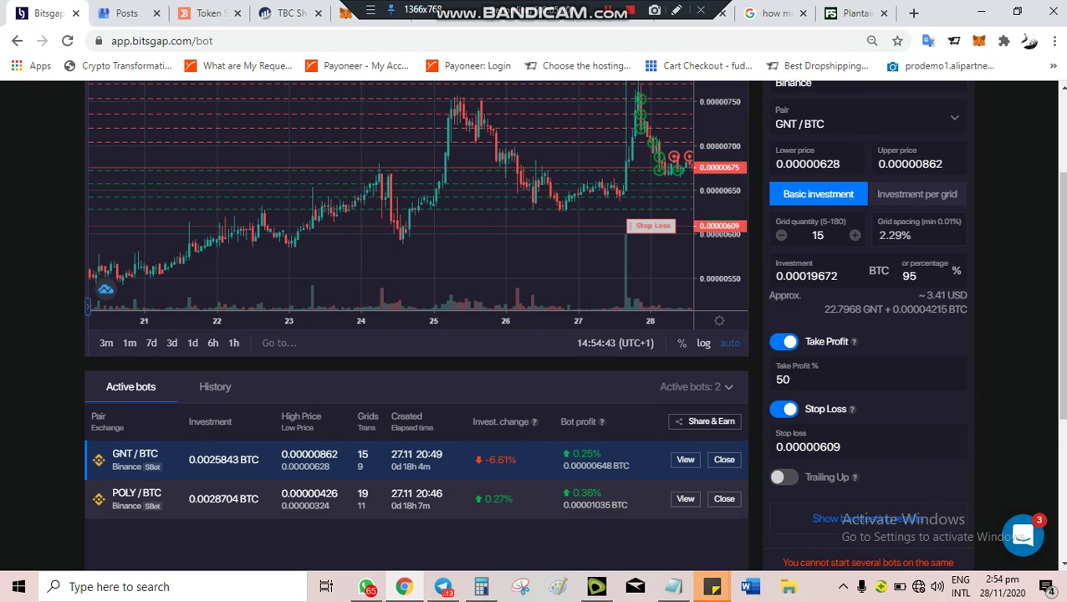
pyautogui.scroll(2, 418, 293)
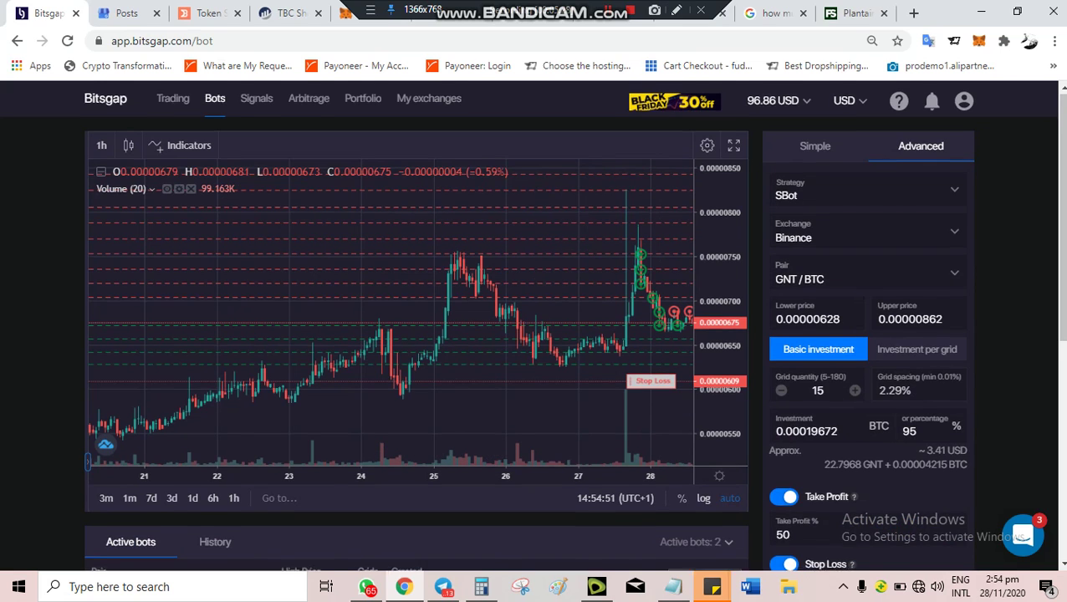
# Open the details of the GNT/BTC bot and read through its completed buy and sell orders
pyautogui.scroll(-2, 418, 292)
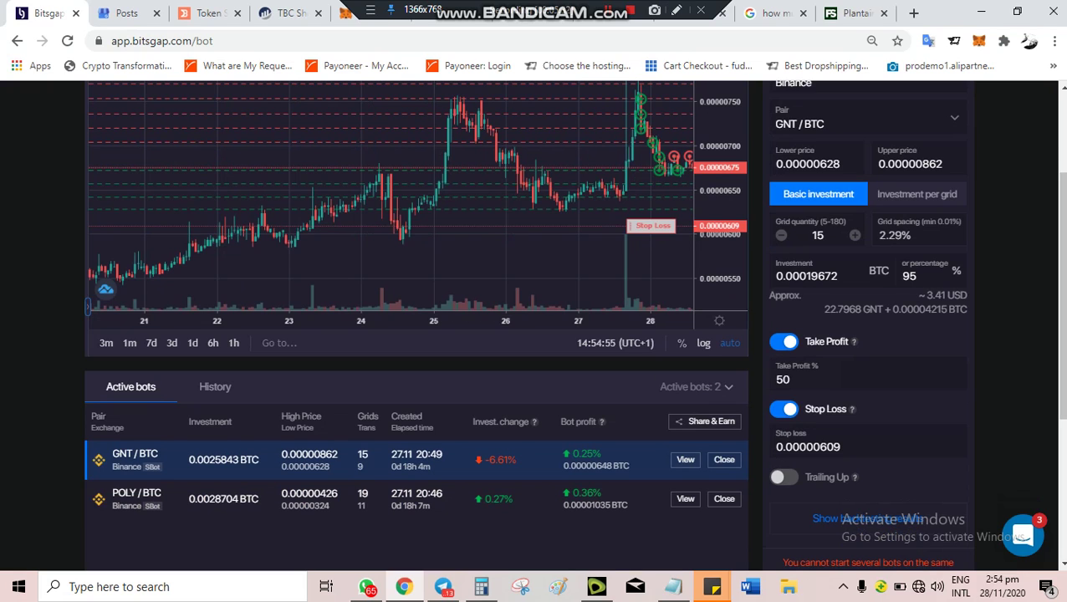
pyautogui.click(679, 459)
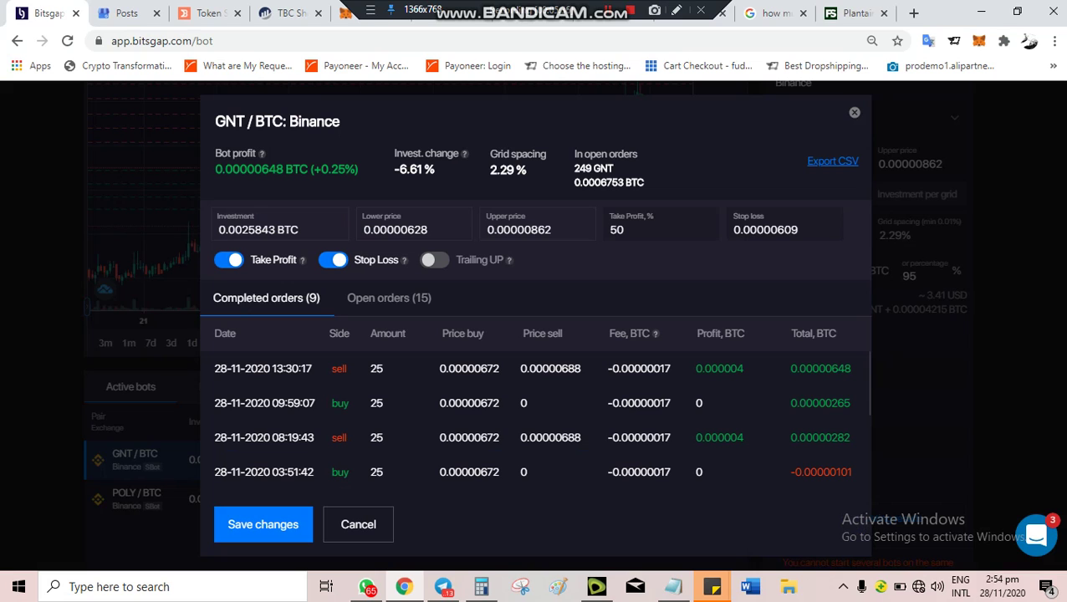
pyautogui.scroll(-3, 541, 418)
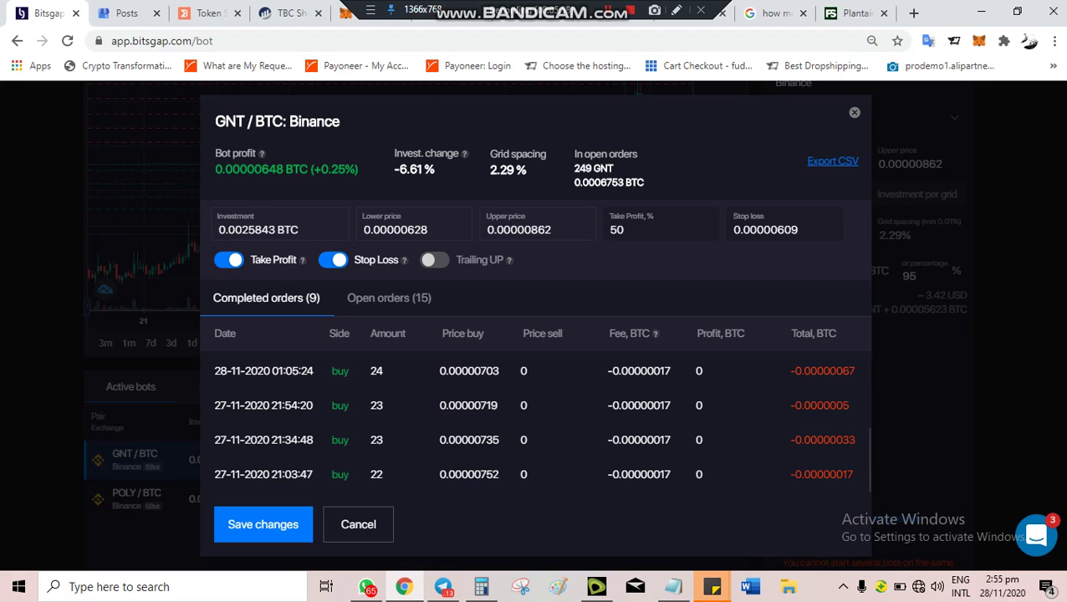
pyautogui.scroll(1, 535, 426)
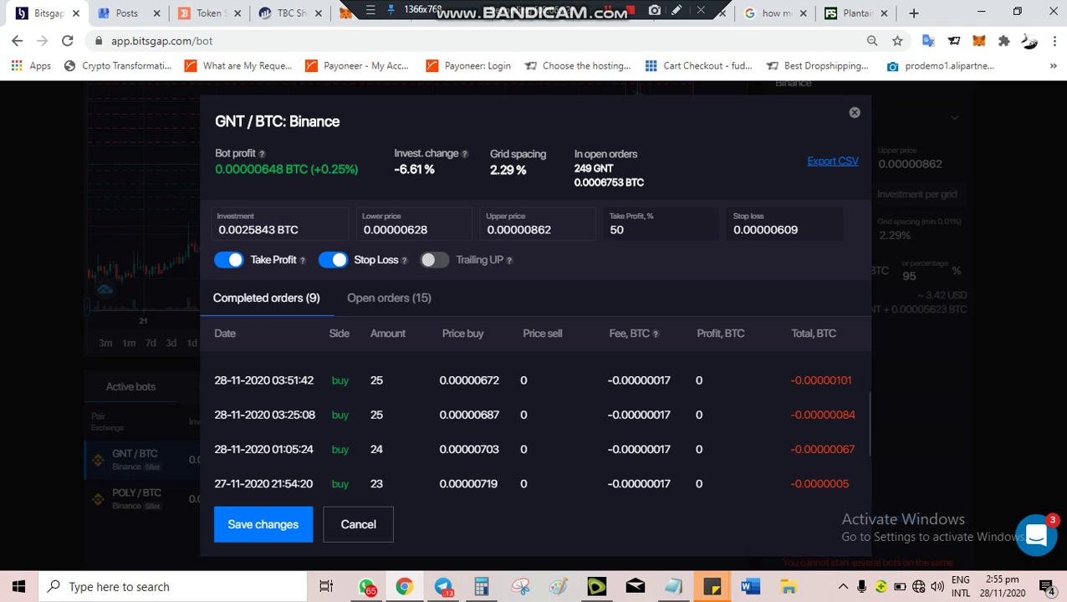
pyautogui.scroll(2, 535, 422)
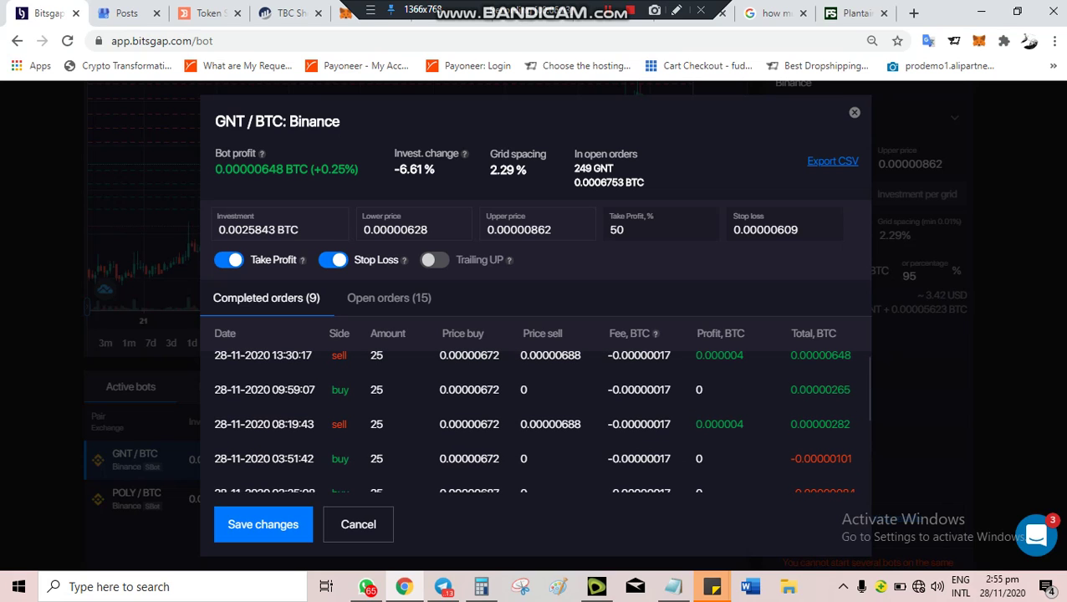
pyautogui.scroll(-2, 540, 420)
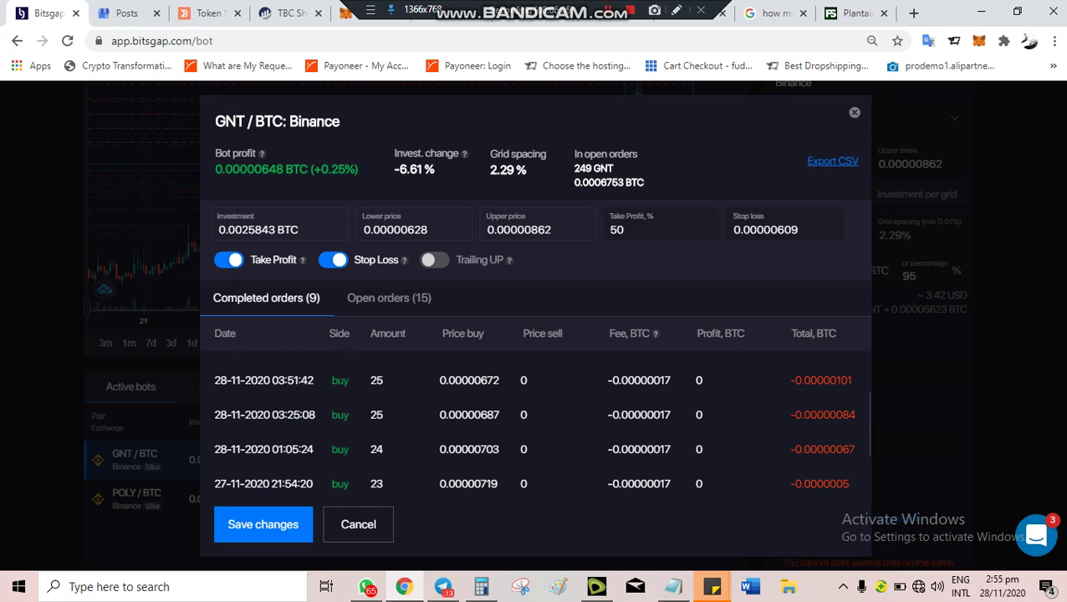
pyautogui.scroll(2, 535, 422)
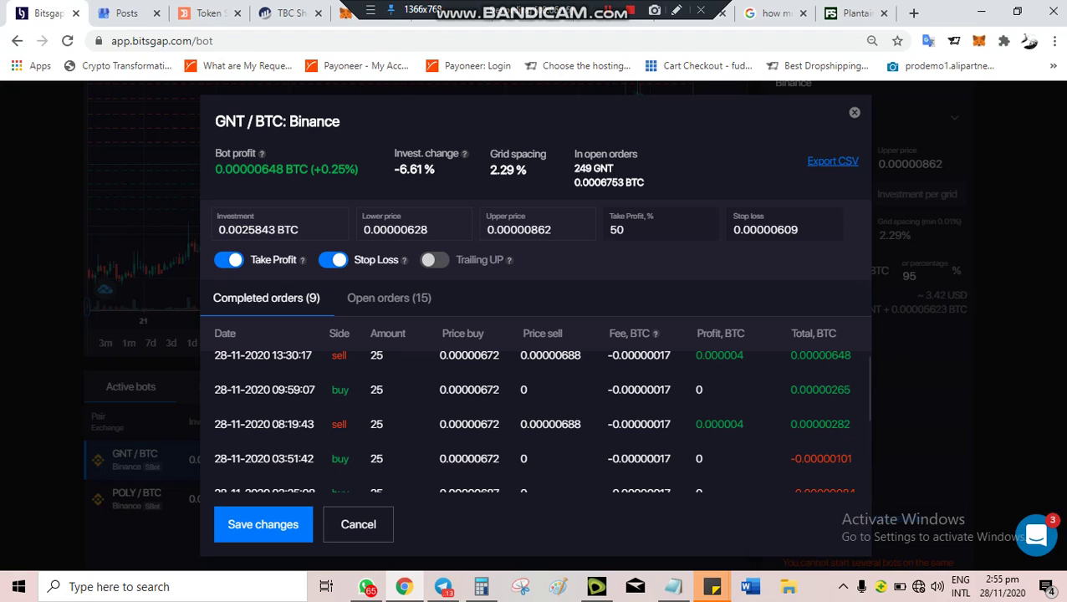
pyautogui.scroll(1, 531, 418)
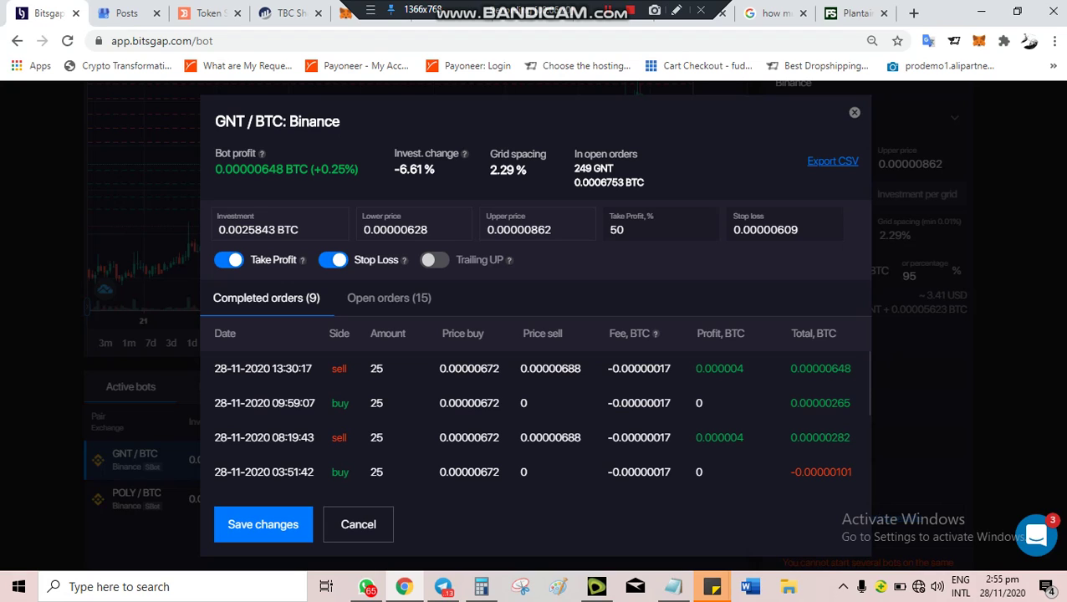
# Read through the GNT/BTC bot's open buy and sell orders and close its details
pyautogui.click(389, 299)
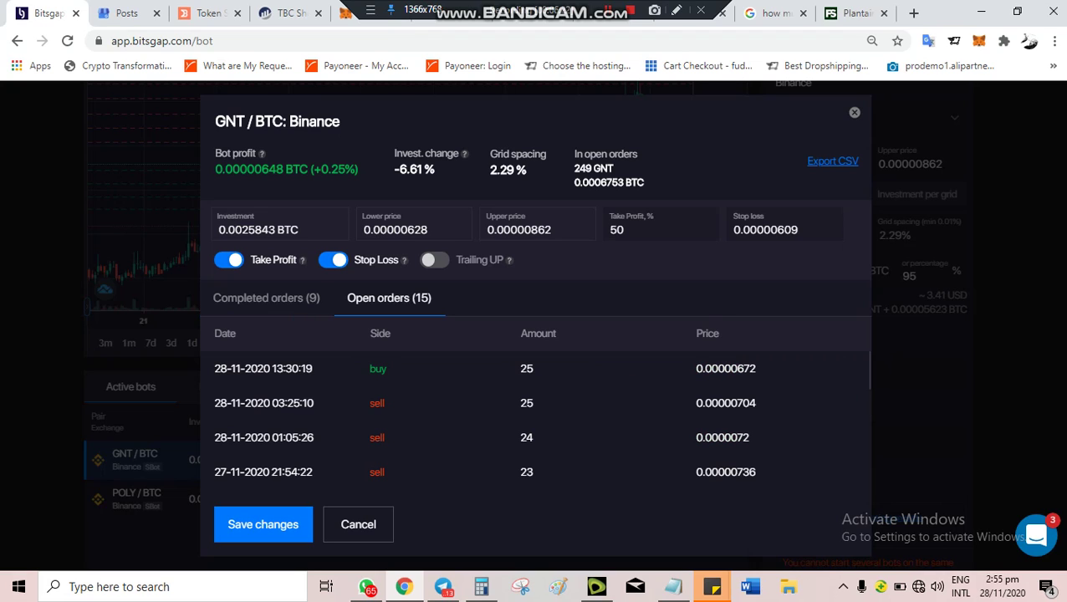
pyautogui.scroll(-5, 541, 413)
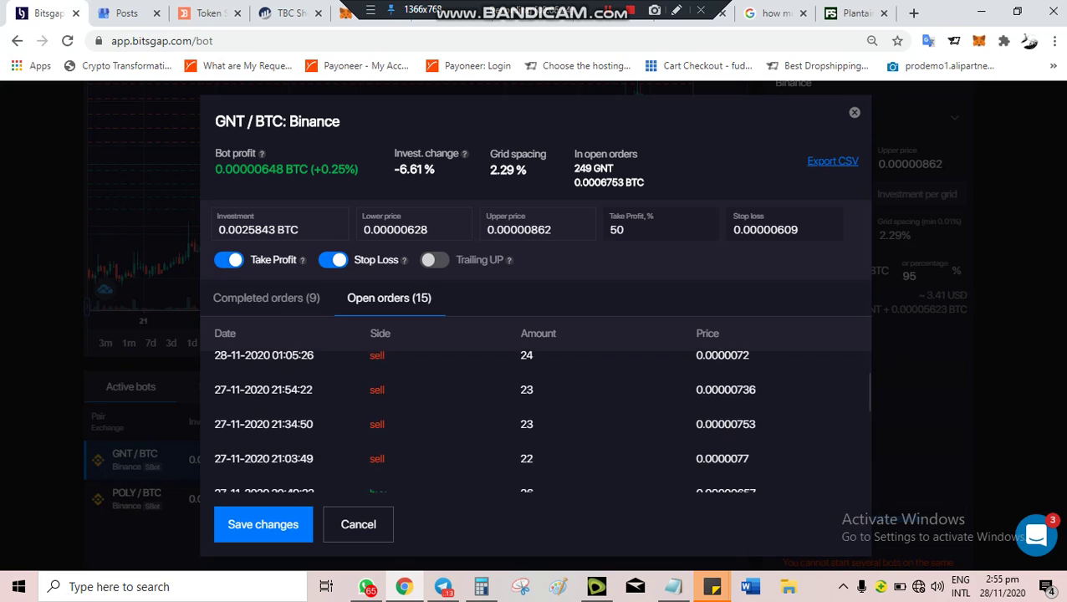
pyautogui.scroll(5, 540, 413)
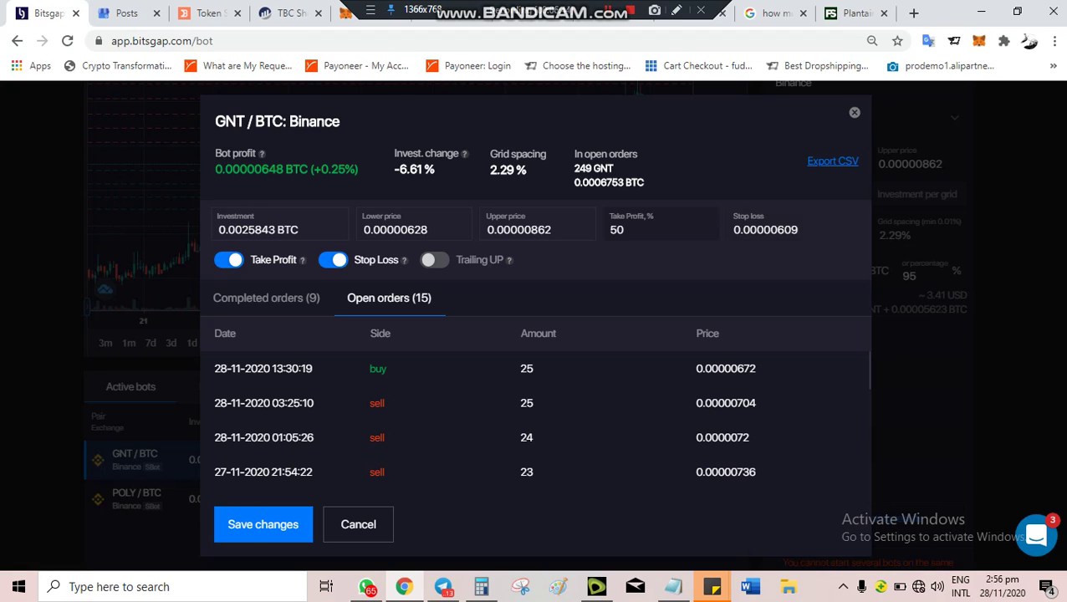
pyautogui.press('Escape')
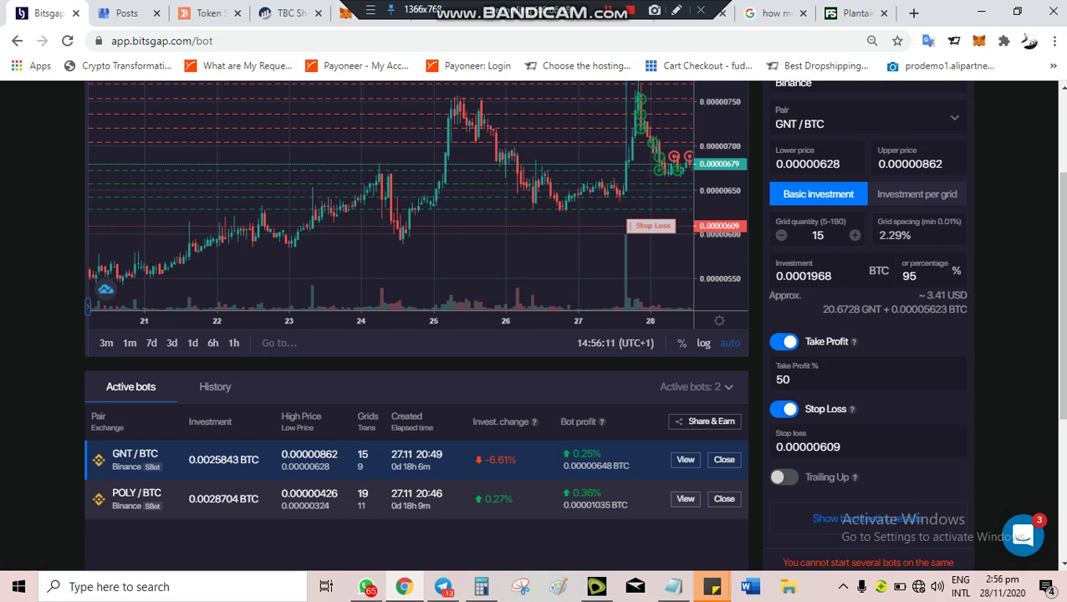
# Open the details of the POLY/BTC bot and review its completed orders and open orders
pyautogui.click(684, 498)
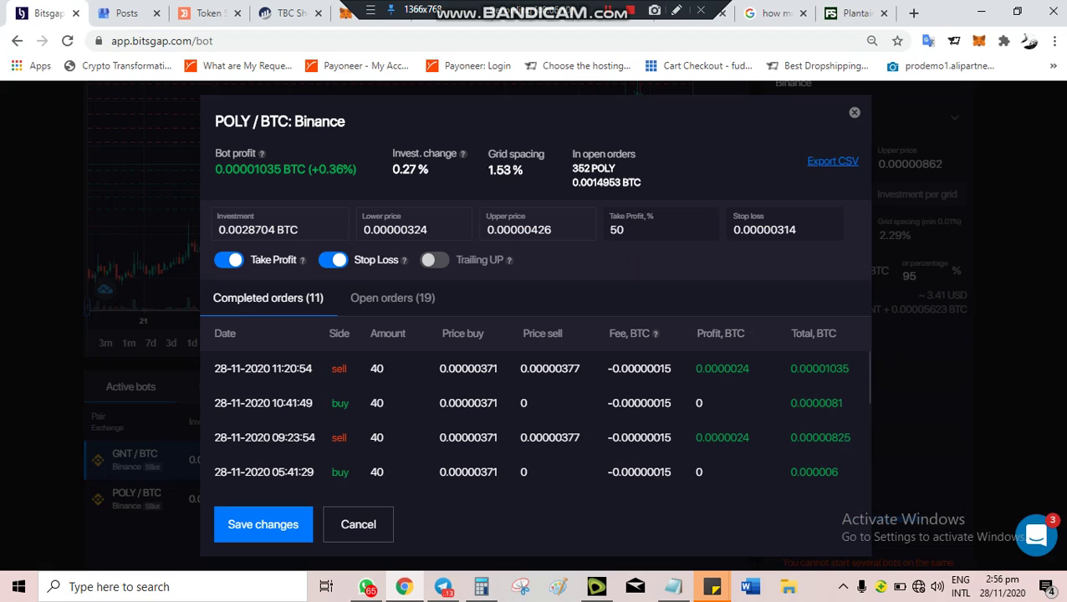
pyautogui.scroll(-3, 535, 418)
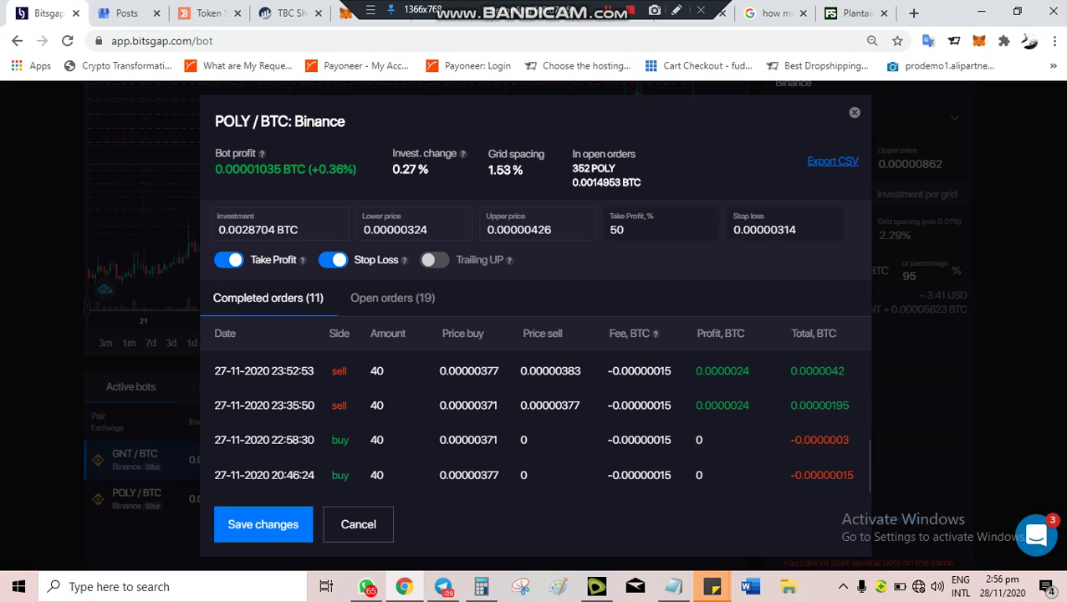
pyautogui.scroll(2, 540, 422)
pyautogui.scroll(-2, 540, 422)
pyautogui.scroll(1, 541, 422)
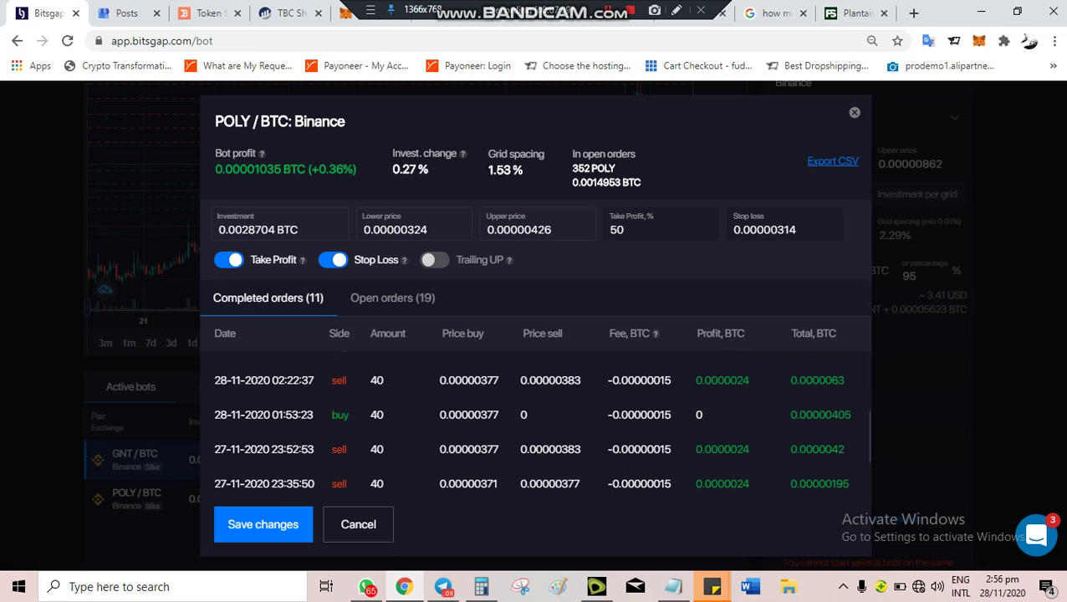
pyautogui.scroll(2, 540, 422)
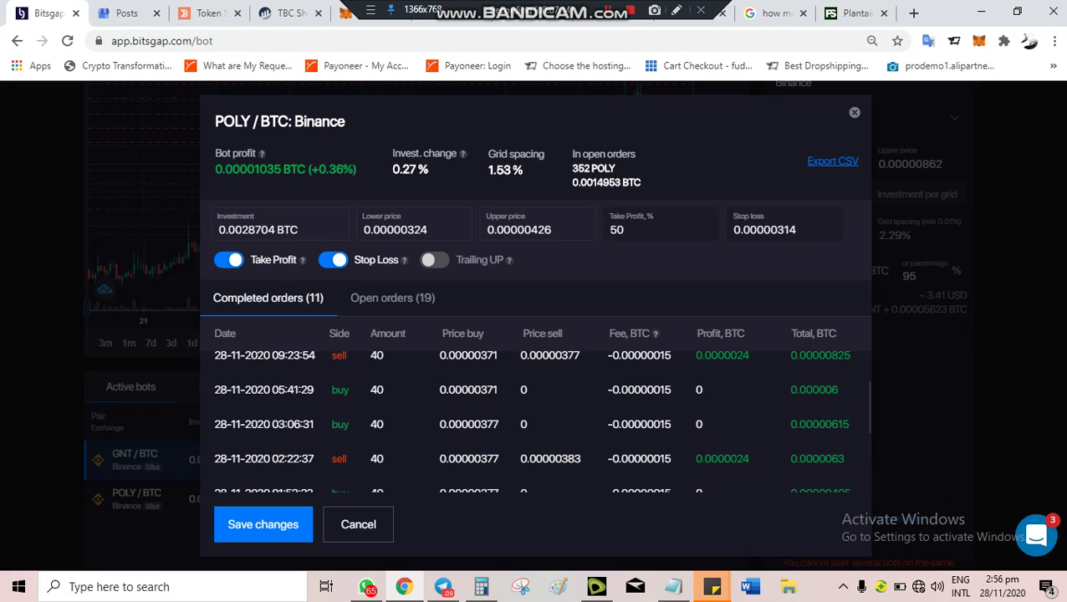
pyautogui.scroll(2, 541, 422)
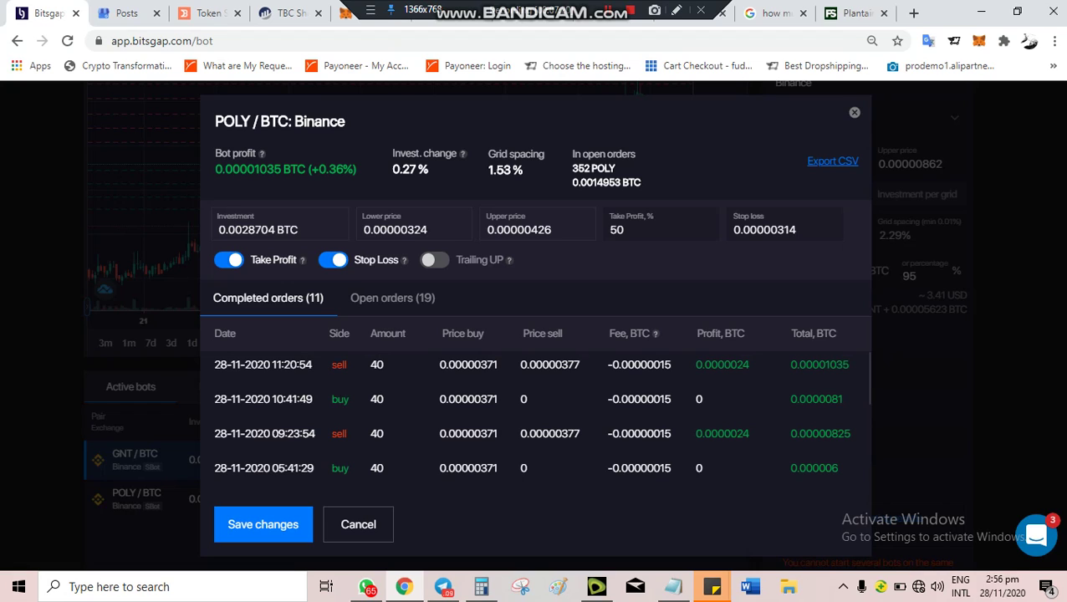
pyautogui.scroll(1, 540, 422)
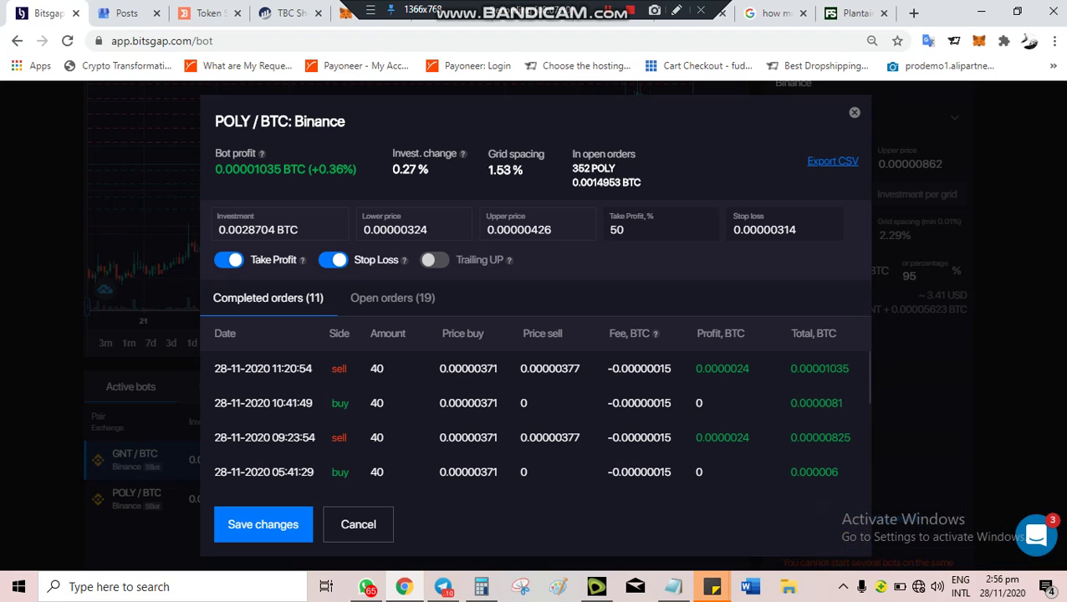
pyautogui.click(392, 299)
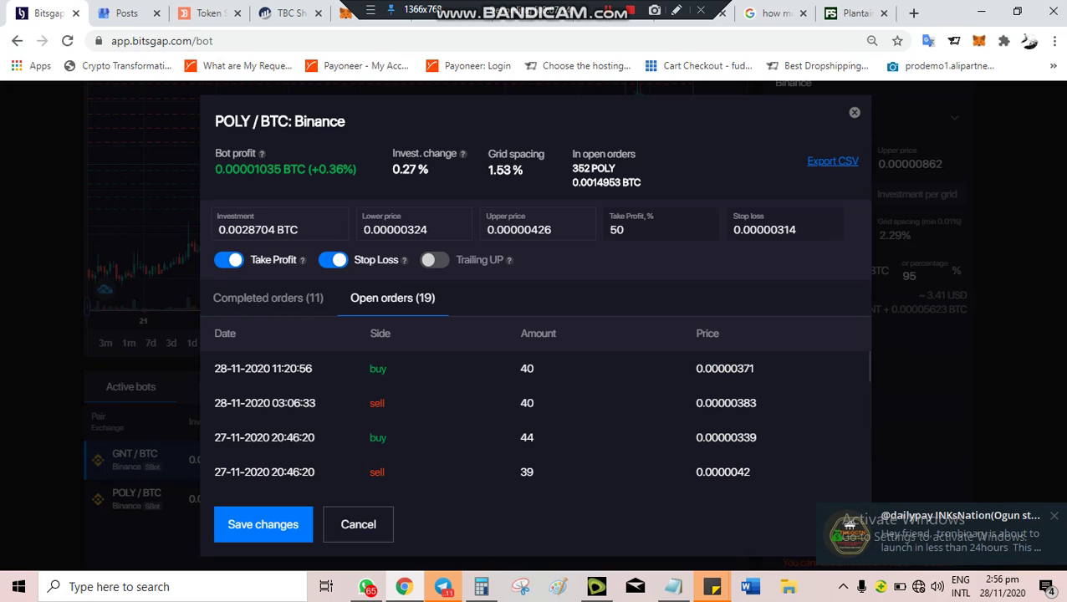
pyautogui.click(854, 113)
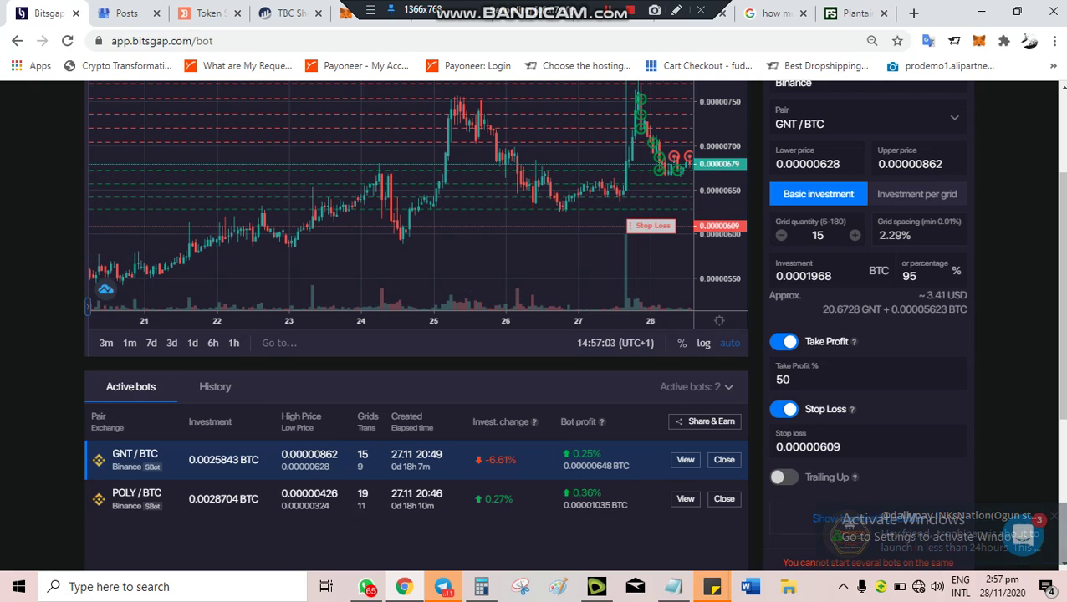
# Examine the recent buy and sell fills on the GNT/BTC price chart in close-up against the grid levels
pyautogui.scroll(6, 644, 193)
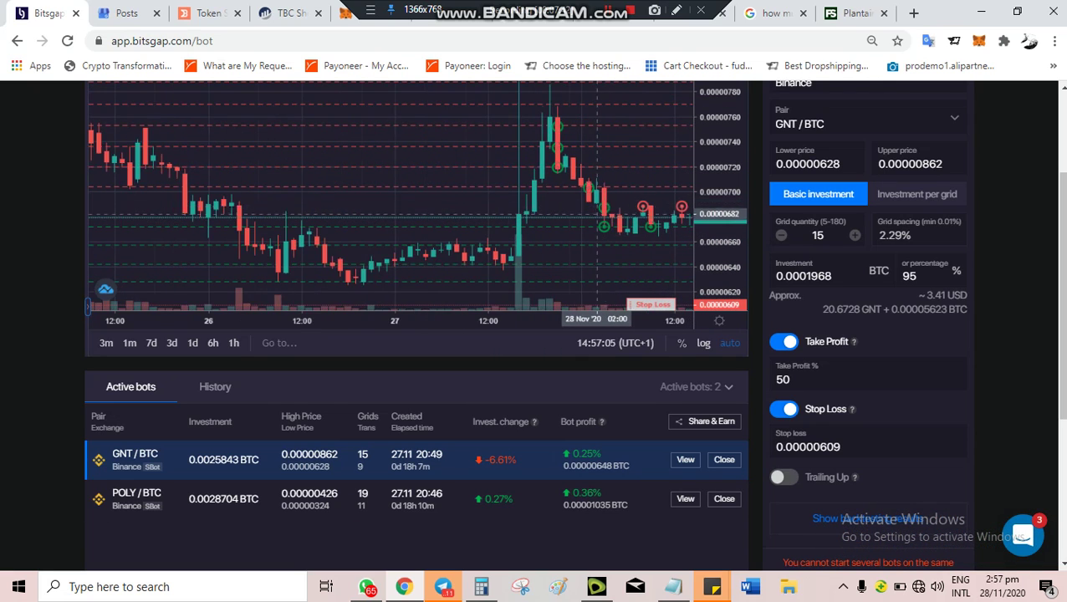
pyautogui.scroll(2, 550, 201)
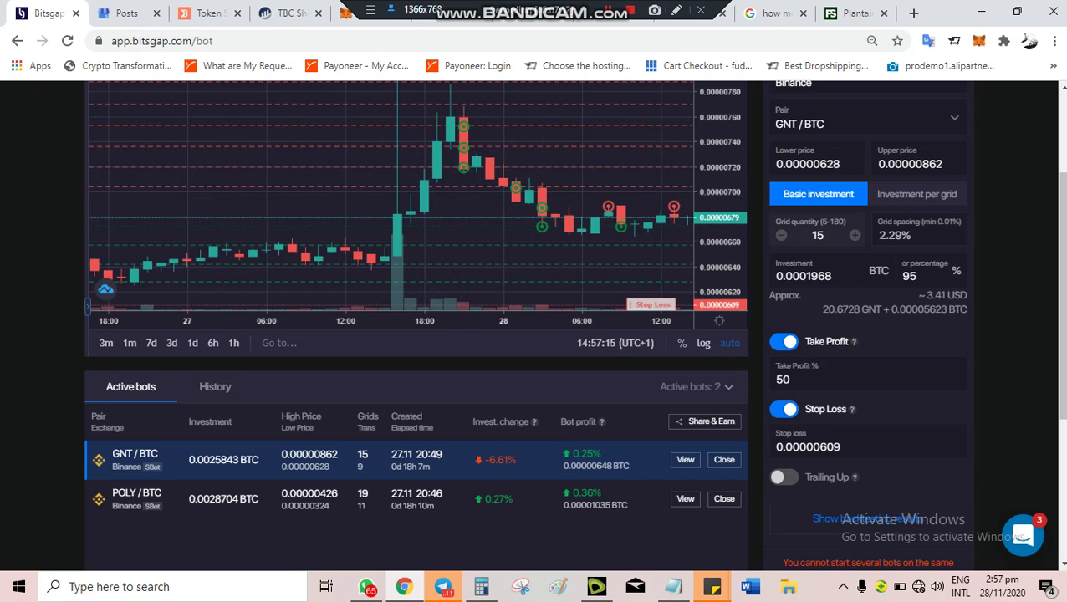
pyautogui.scroll(1, 577, 167)
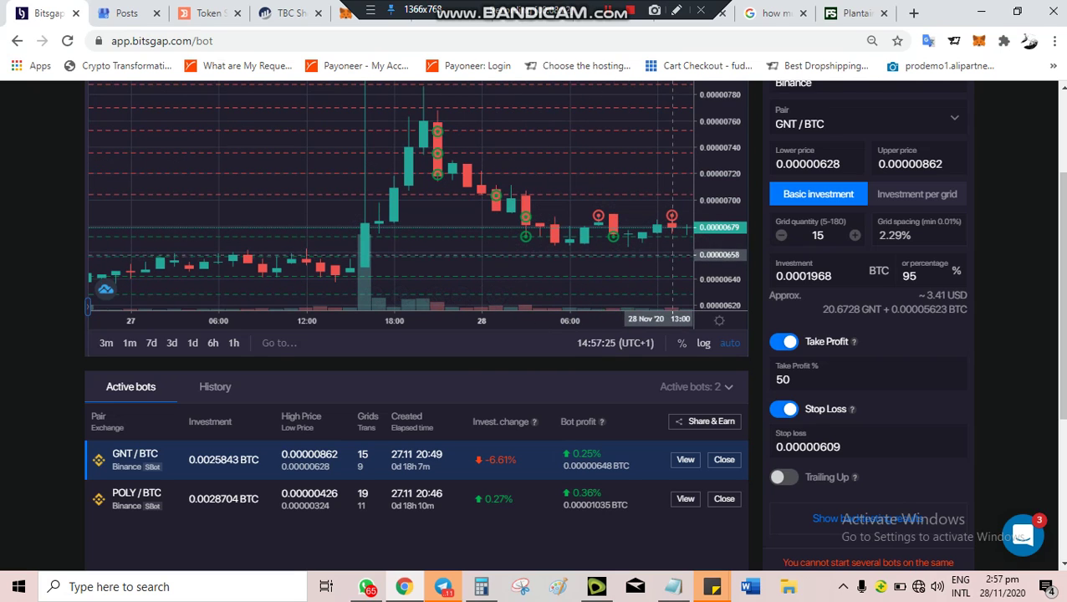
pyautogui.scroll(-3, 615, 234)
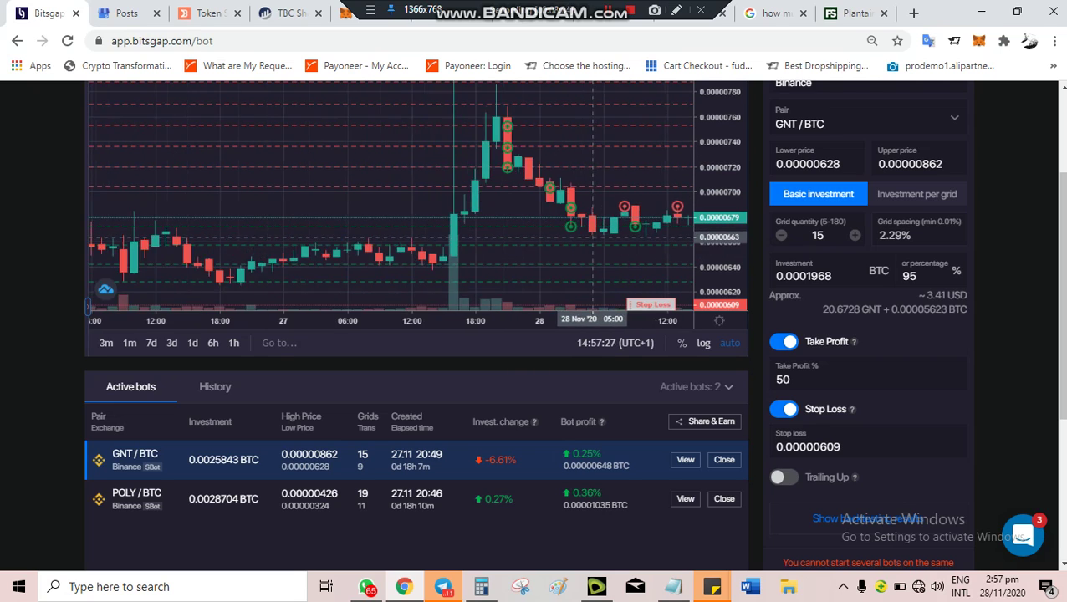
pyautogui.scroll(-2, 603, 244)
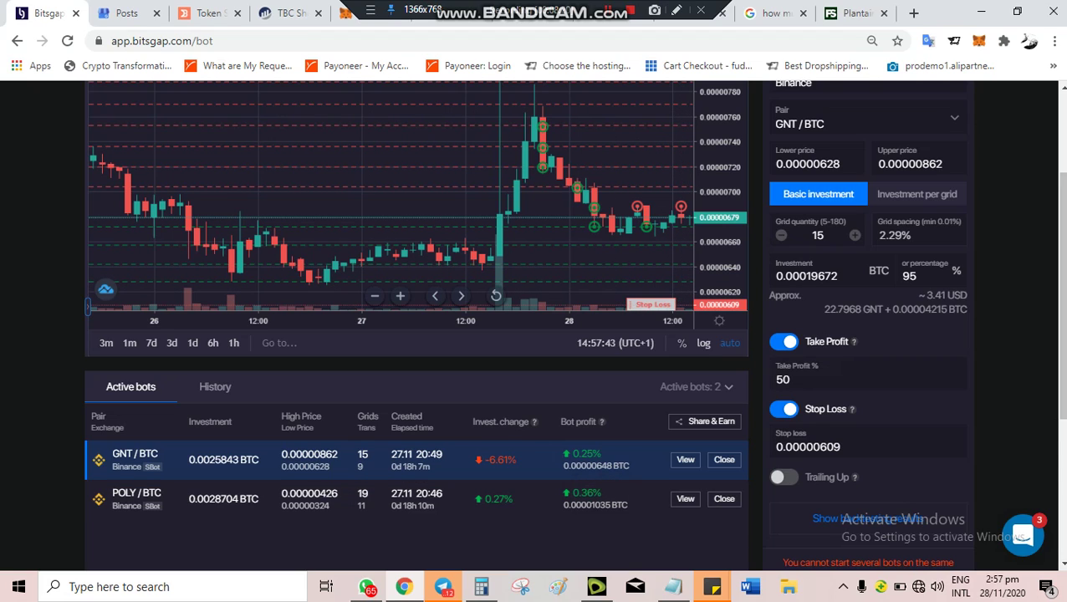
# Switch the account from live trading back to demo mode
pyautogui.scroll(2, 418, 318)
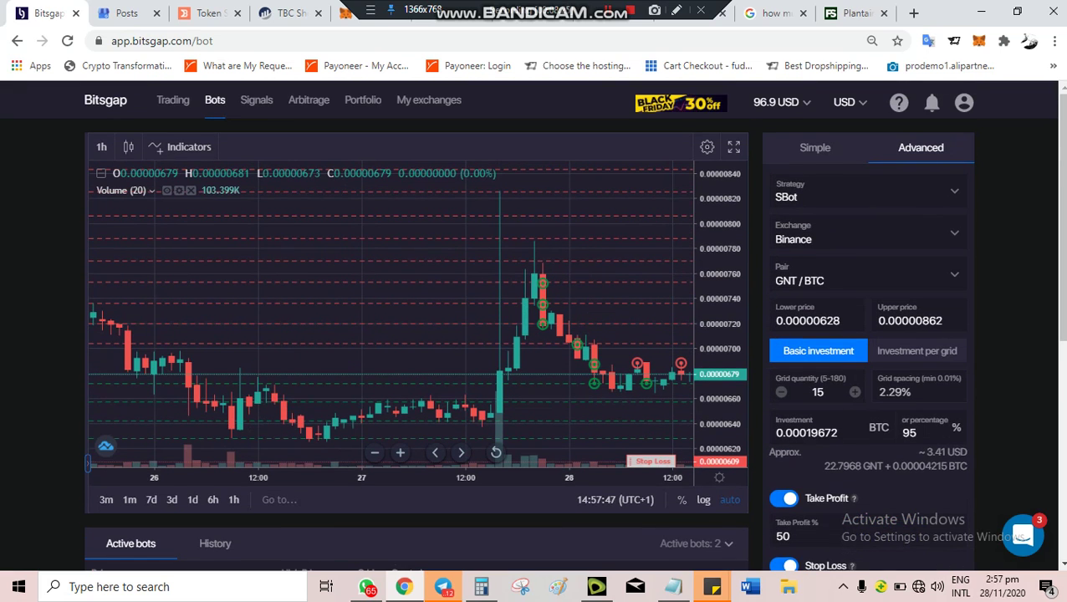
pyautogui.scroll(-2, 418, 317)
pyautogui.scroll(2, 418, 317)
pyautogui.click(964, 102)
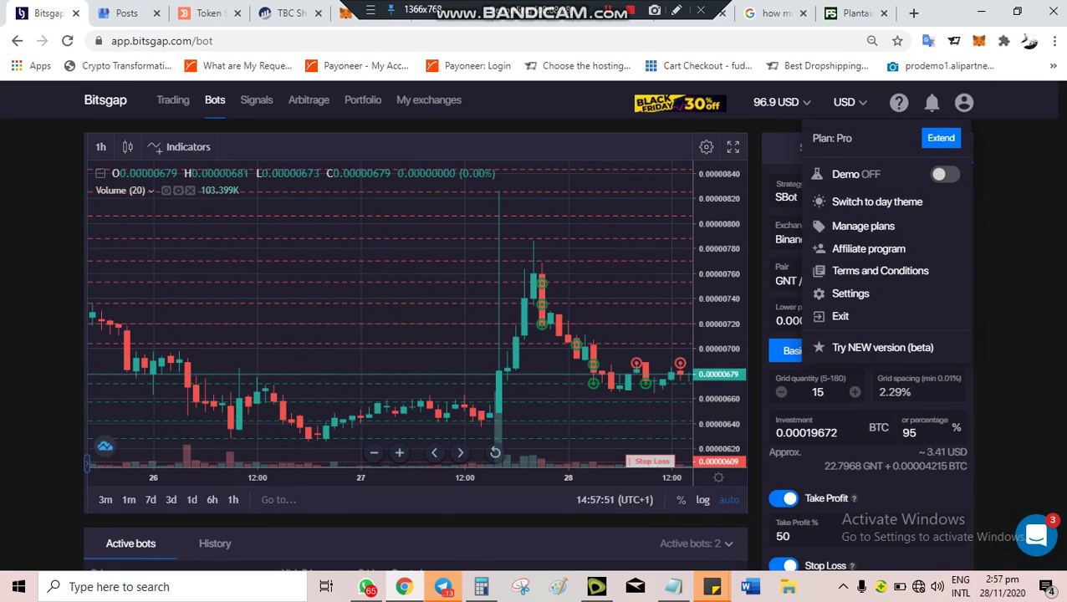
pyautogui.click(945, 174)
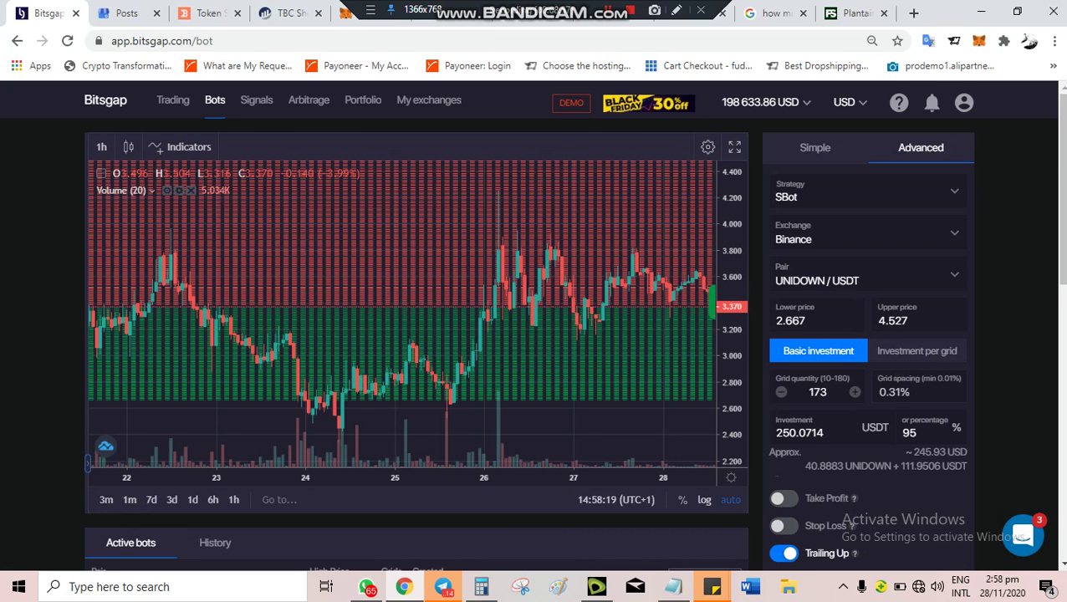
# Find the LTO/USDT bot among the demo account's active bots and read through its completed orders
pyautogui.scroll(-6, 418, 326)
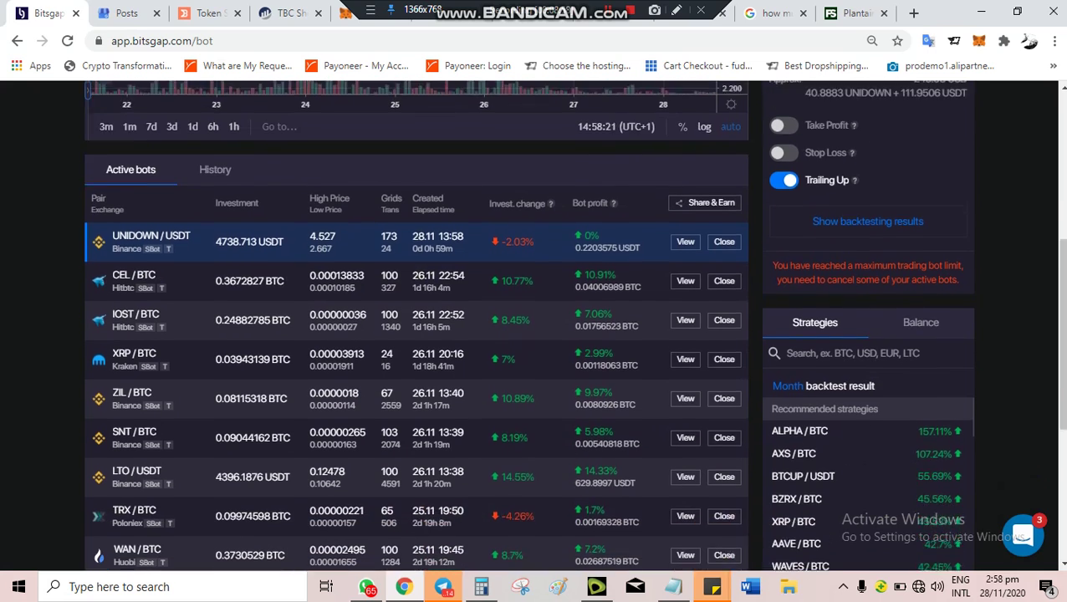
pyautogui.scroll(-1, 418, 326)
pyautogui.scroll(1, 418, 326)
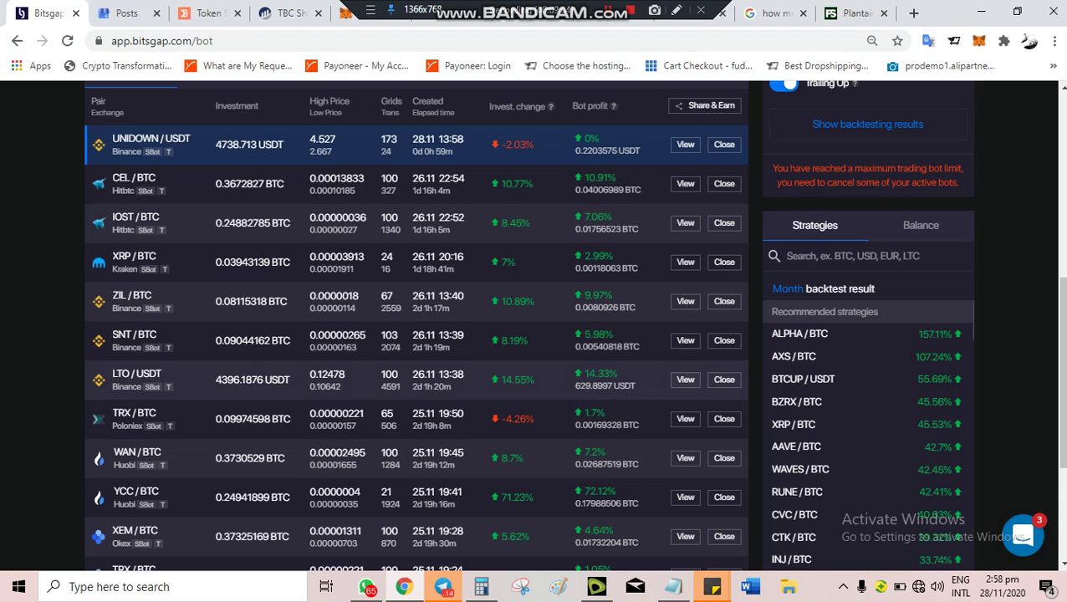
pyautogui.click(685, 379)
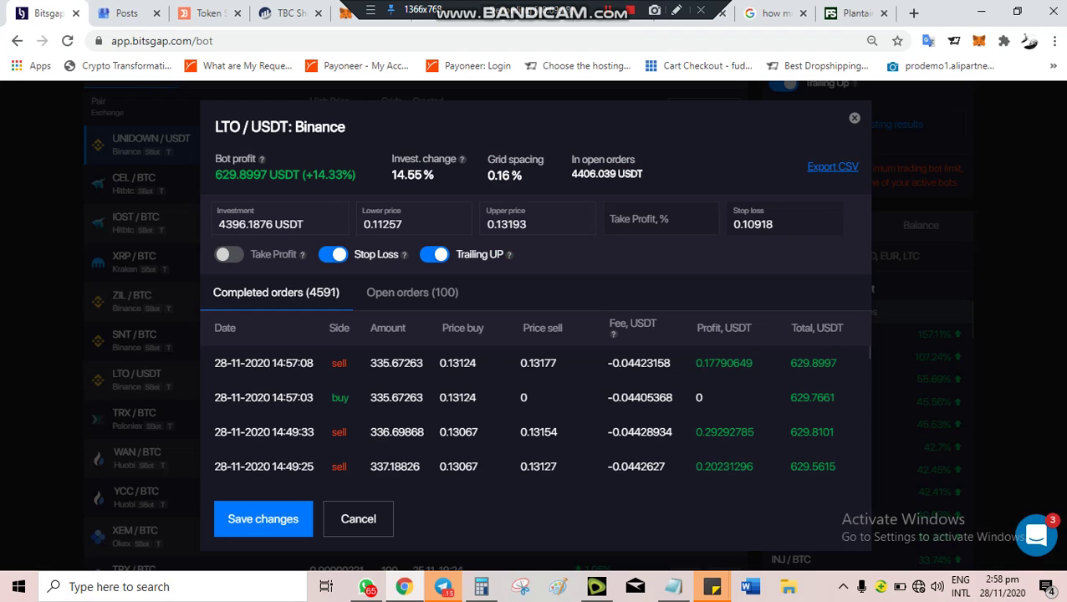
pyautogui.scroll(-10, 524, 414)
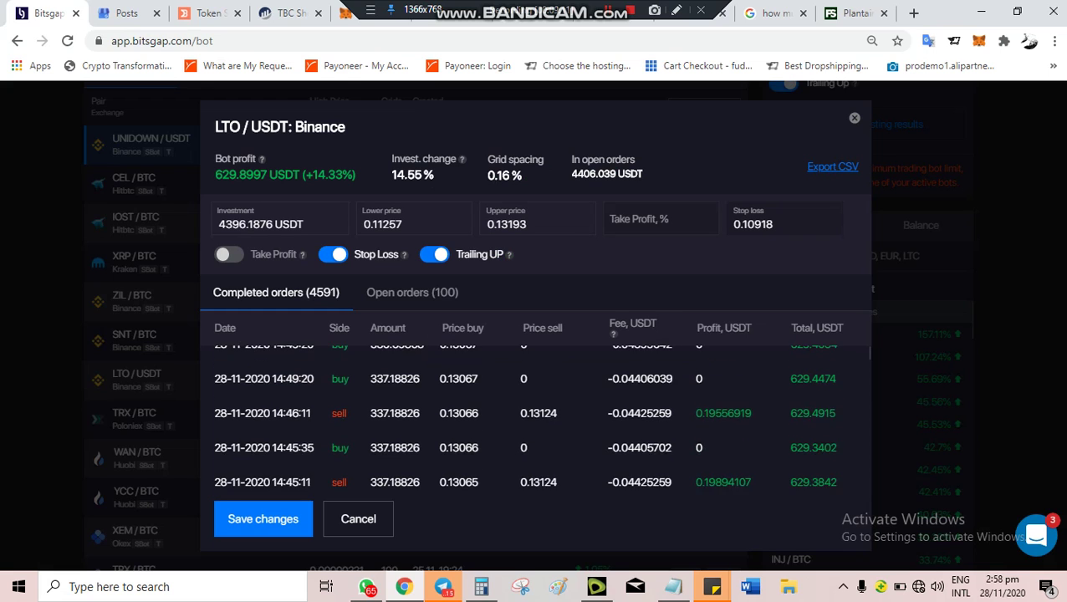
pyautogui.scroll(-3, 524, 415)
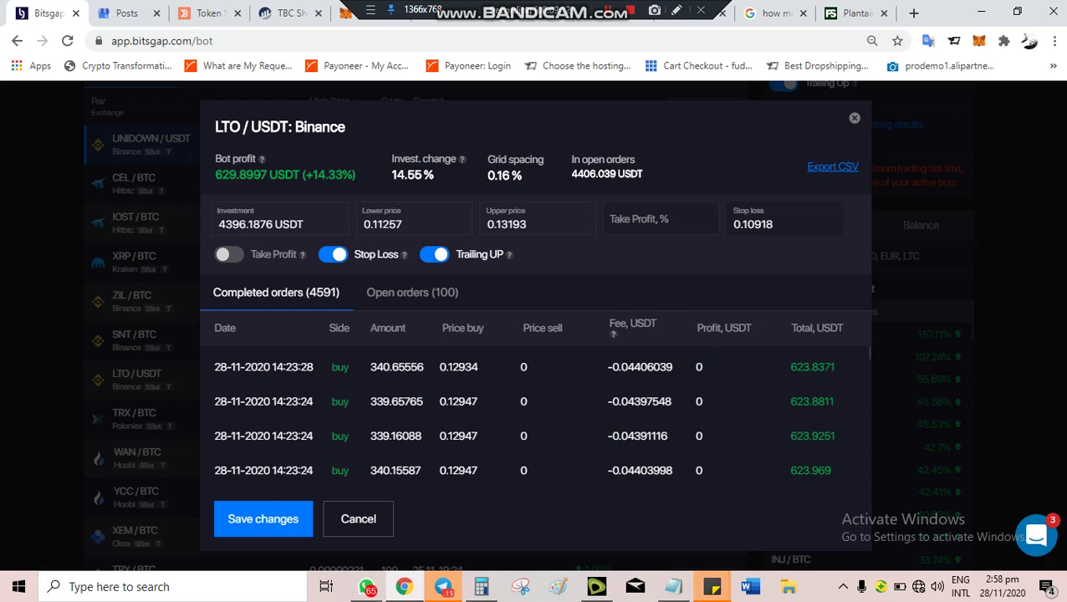
pyautogui.scroll(-3, 524, 414)
# Review the LTO/USDT bot's open orders and recheck its profit and settings in the bot details
pyautogui.click(413, 292)
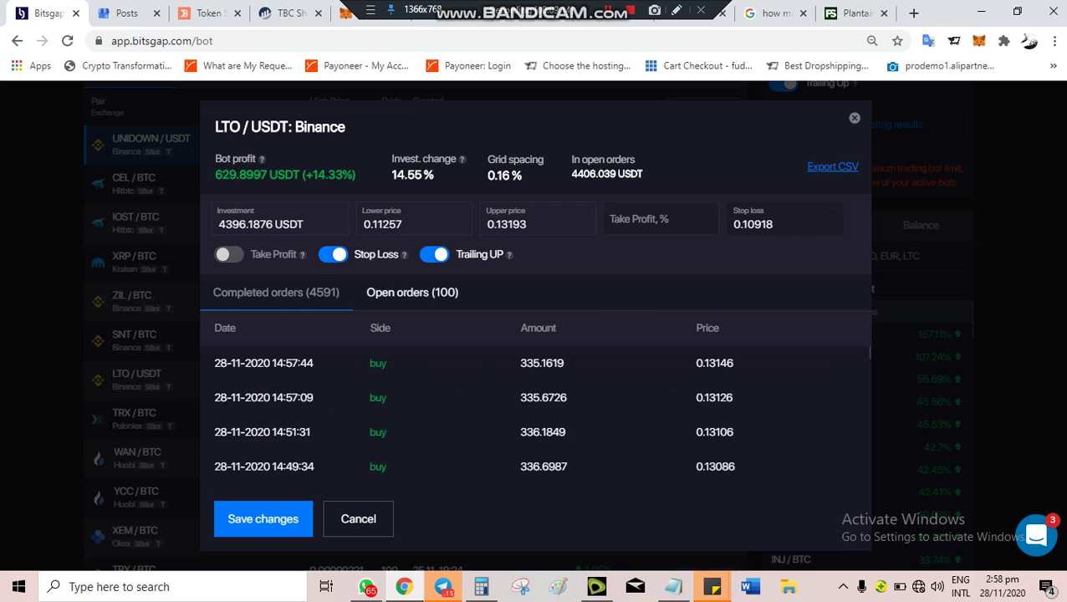
pyautogui.scroll(-8, 524, 415)
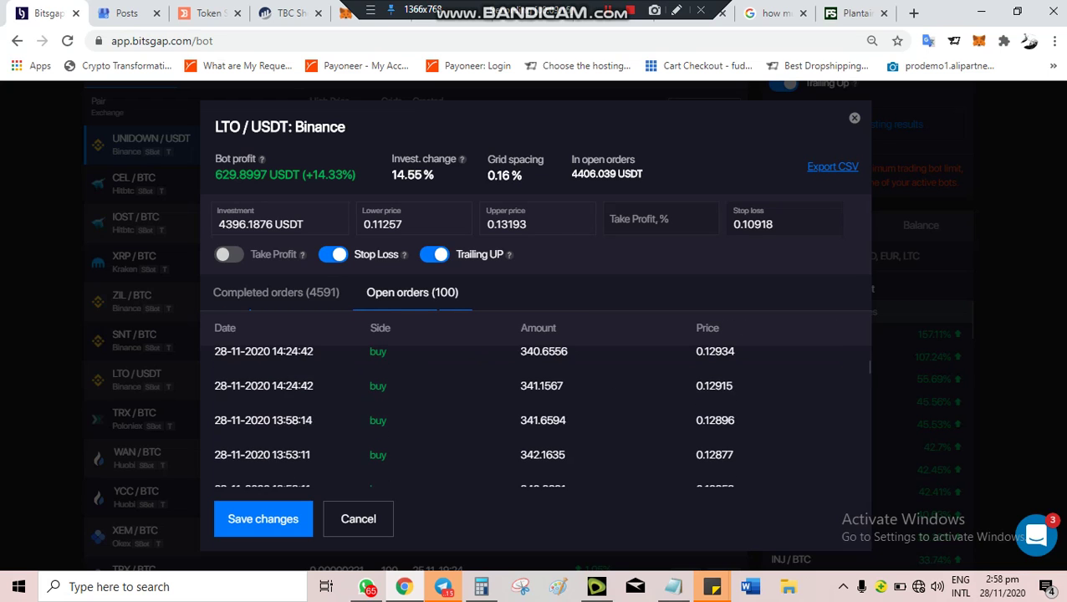
pyautogui.scroll(8, 524, 415)
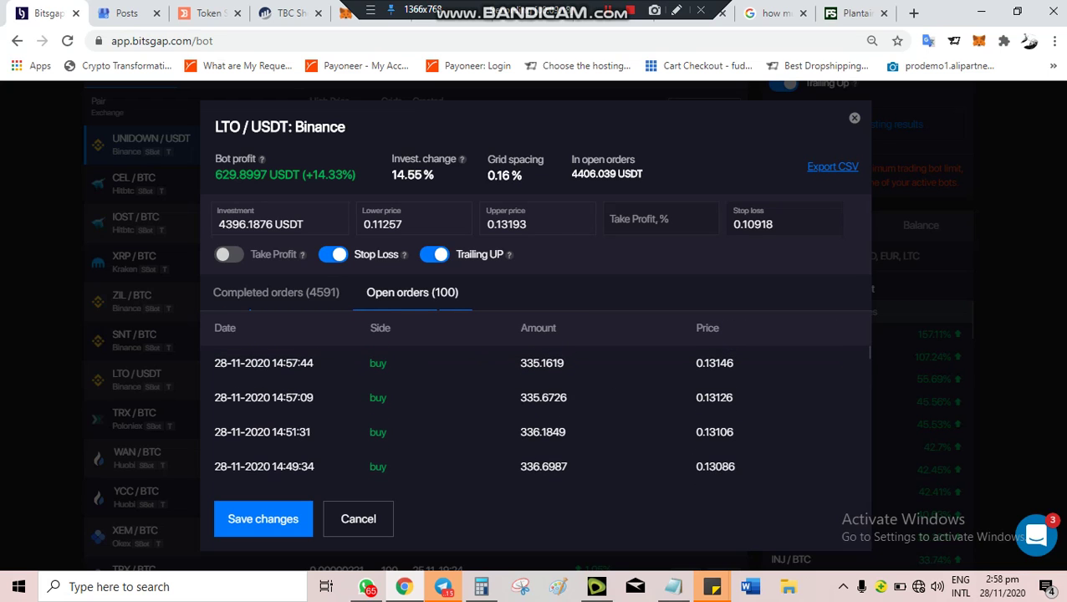
pyautogui.click(357, 518)
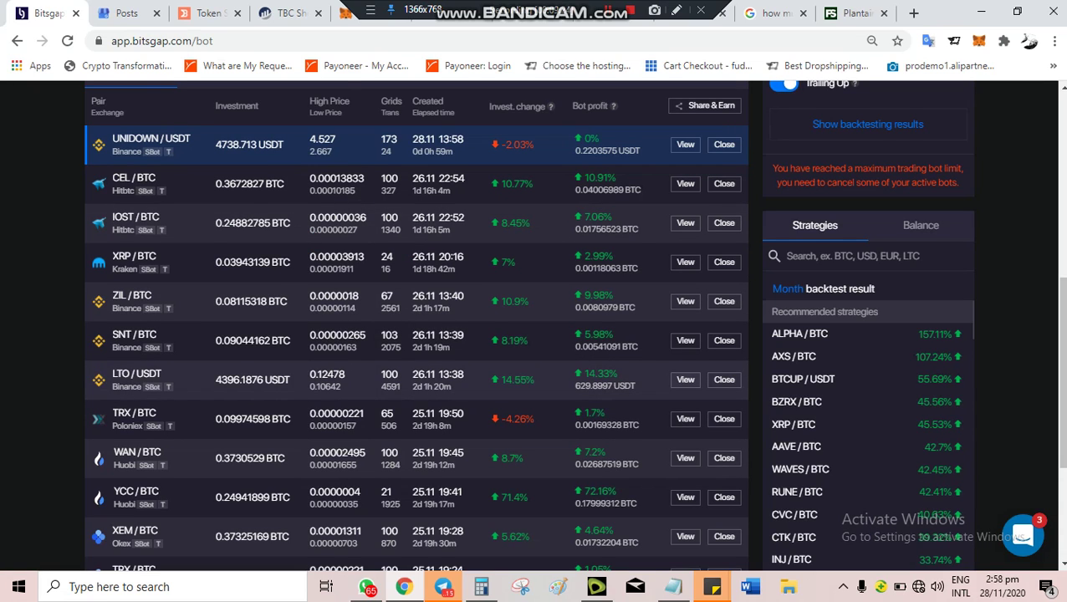
pyautogui.click(685, 380)
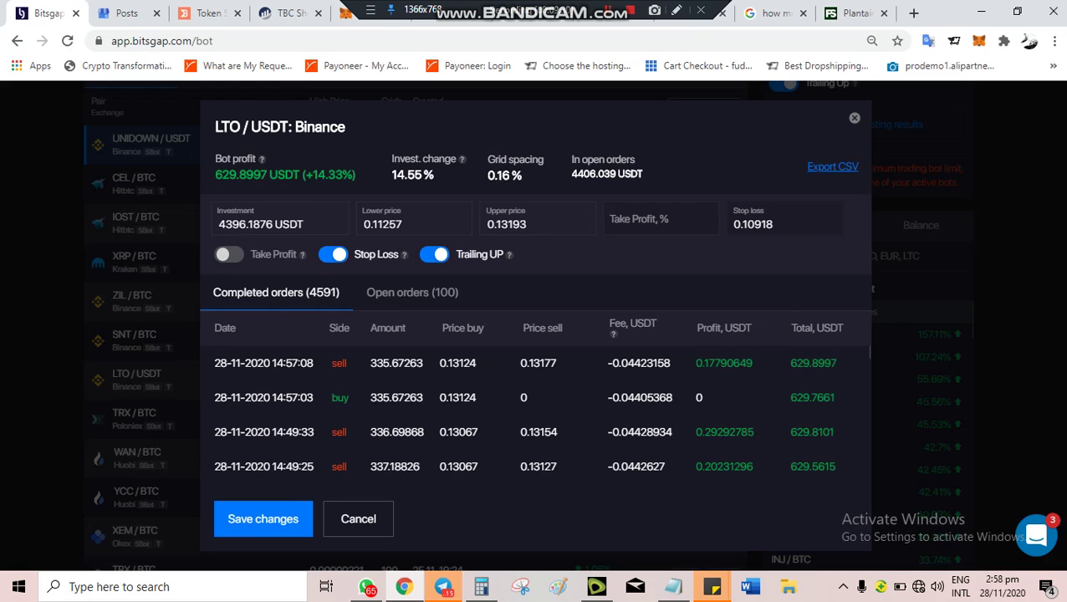
pyautogui.click(855, 118)
# Inspect the details of the YCC/BTC bot on Huobi and return to the chart above the bot list
pyautogui.scroll(-1, 418, 326)
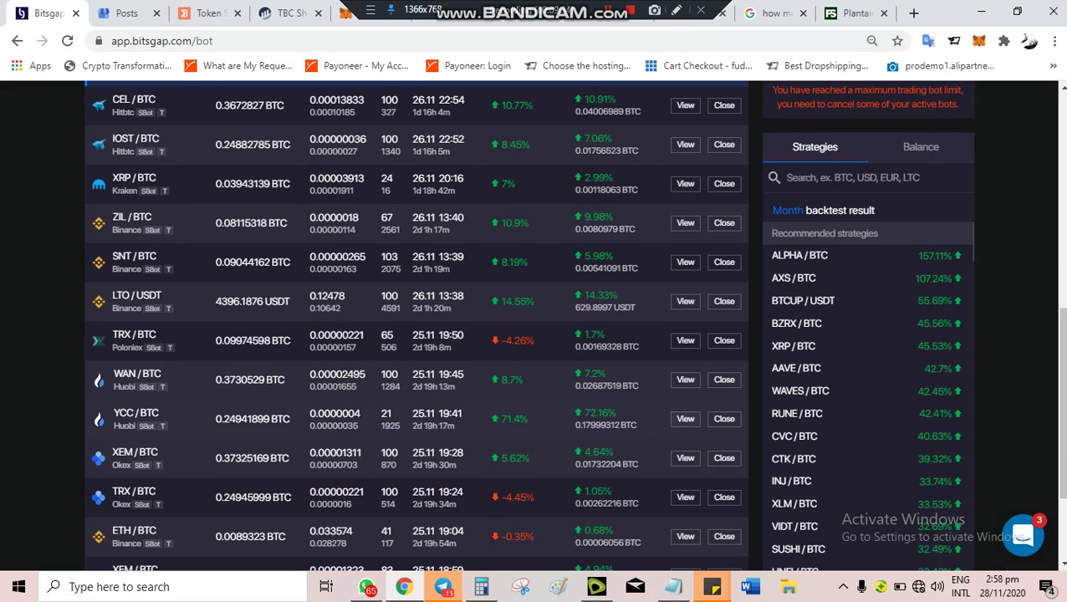
pyautogui.click(685, 418)
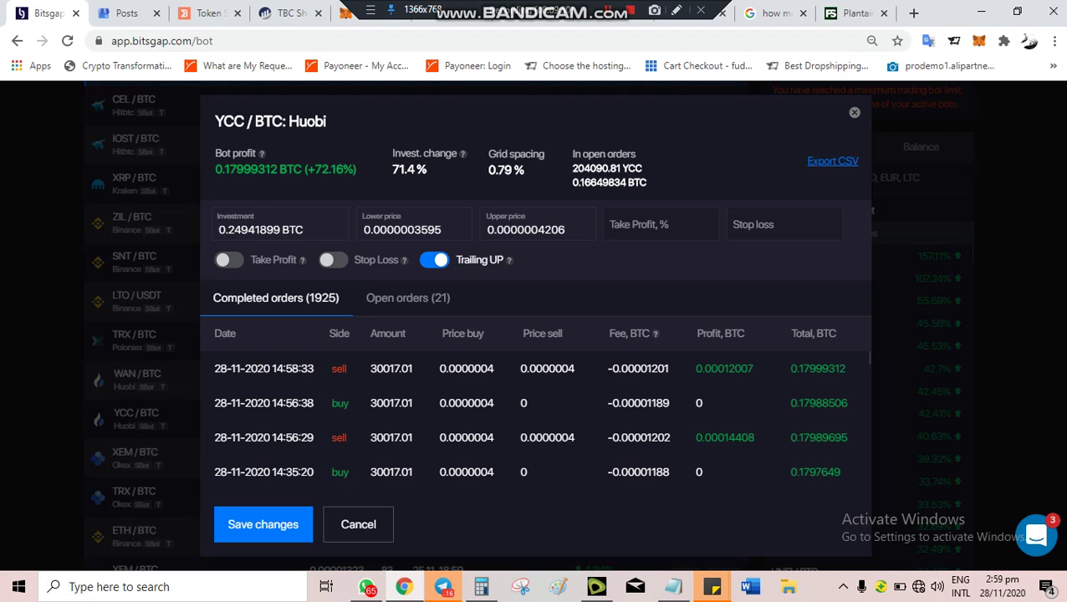
pyautogui.click(854, 112)
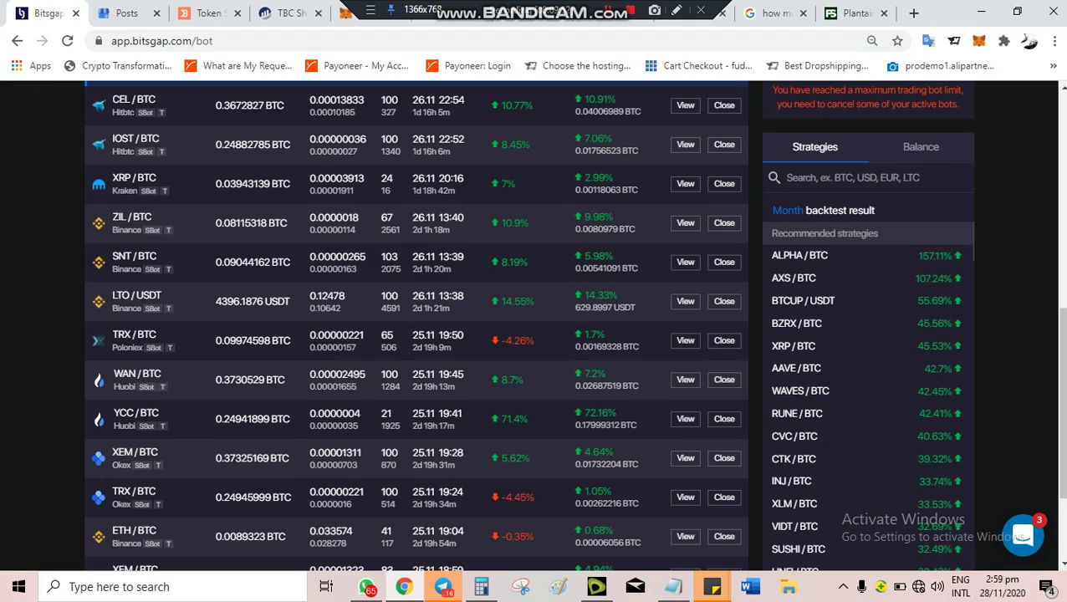
pyautogui.scroll(5, 610, 318)
pyautogui.scroll(2, 418, 318)
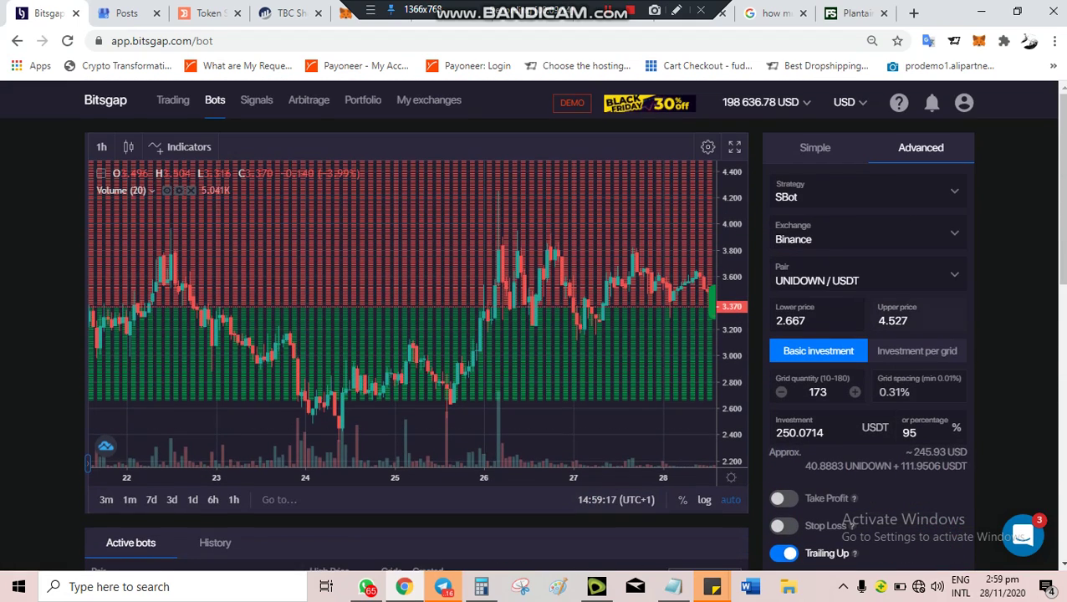